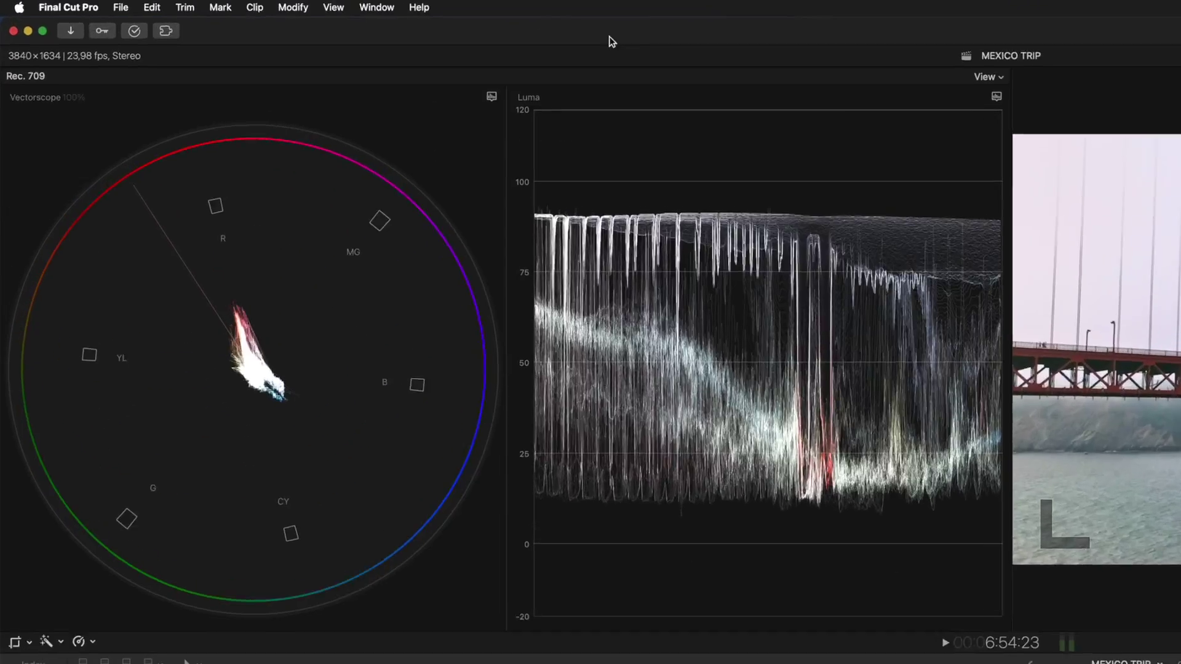
# Open Final Cut Pro Settings and view the Playback pane
pyautogui.click(53, 9)
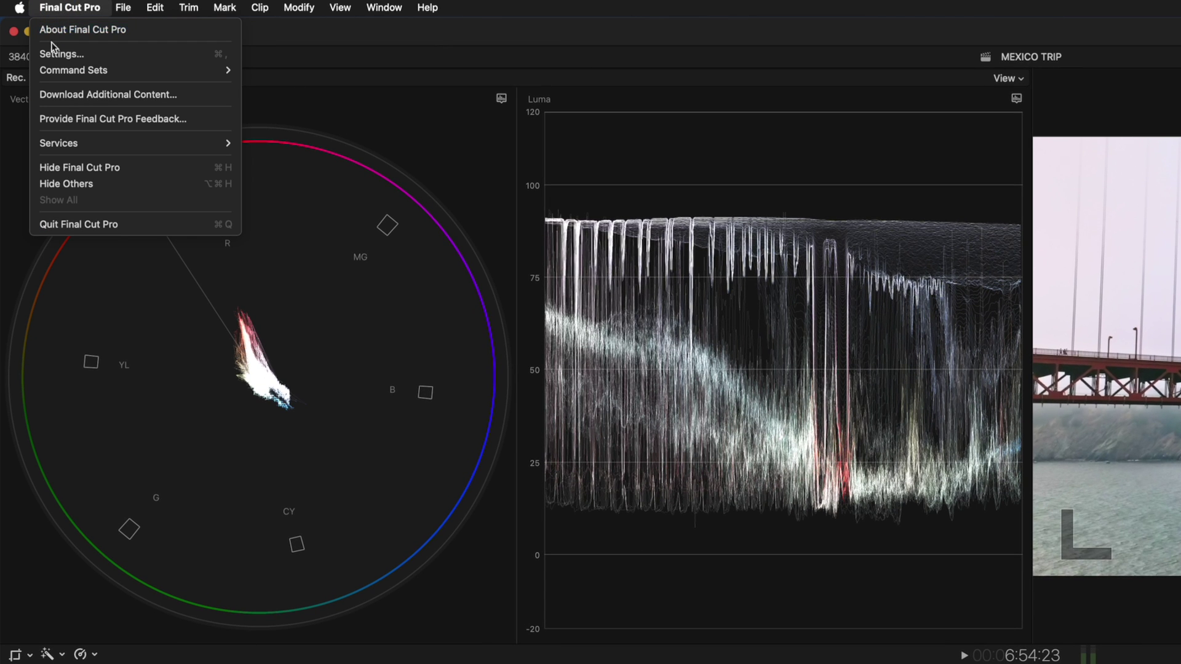
pyautogui.click(148, 55)
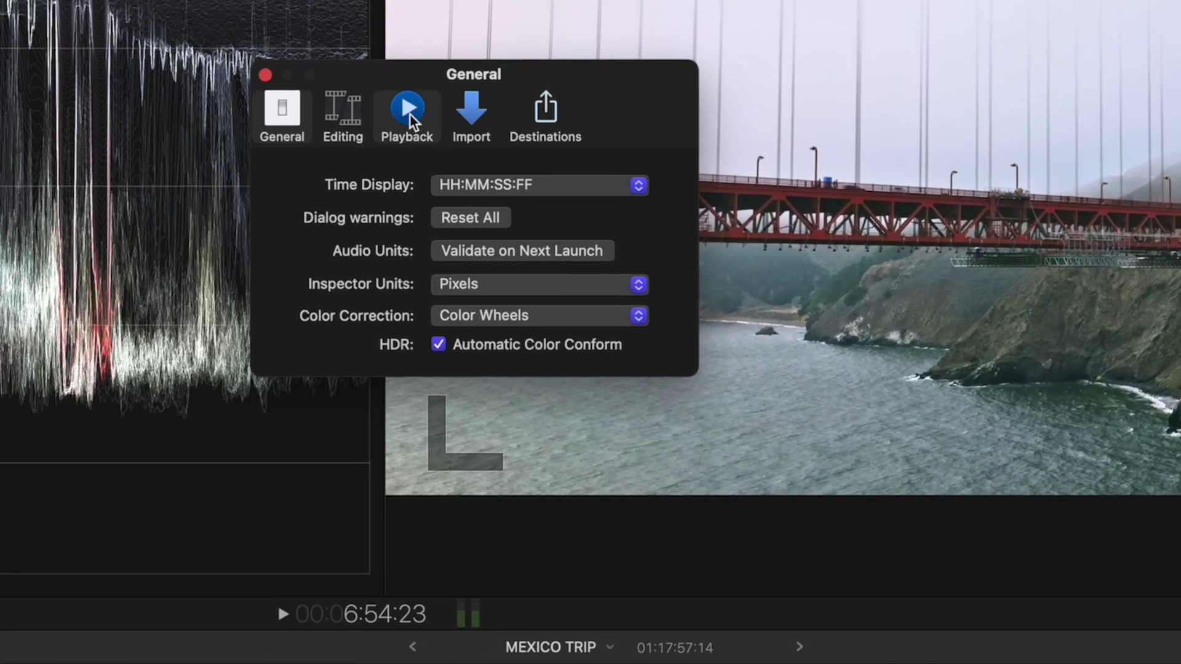
pyautogui.click(409, 113)
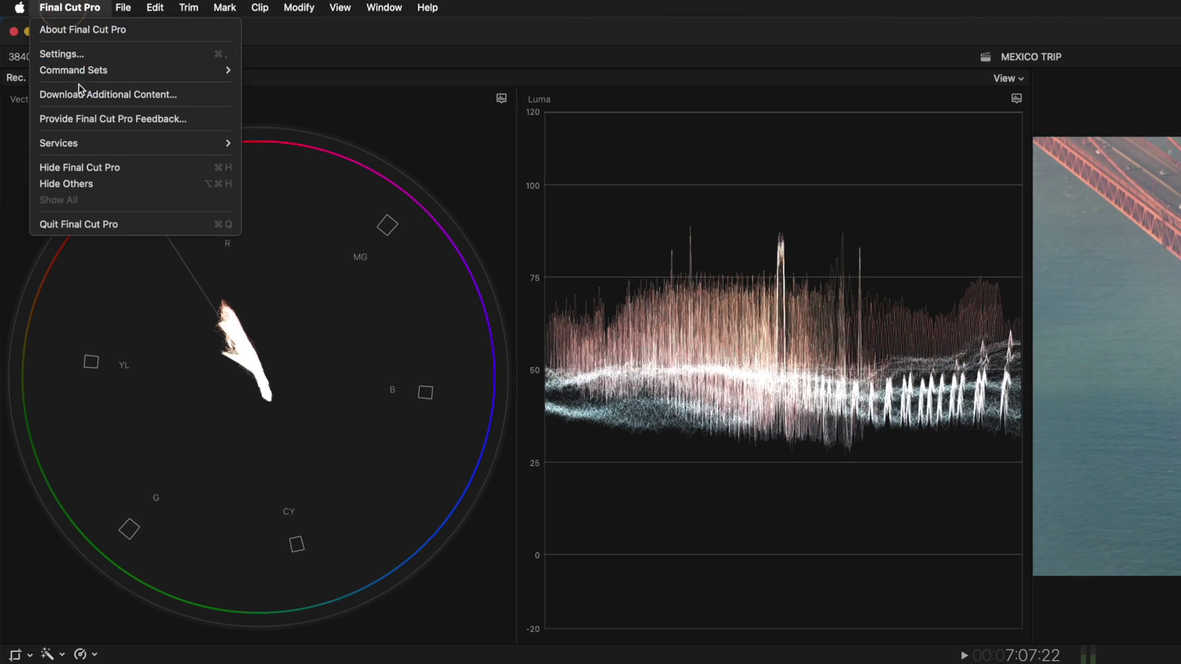
# Quit Final Cut Pro and launch Terminal from the Spotlight search result
pyautogui.click(112, 225)
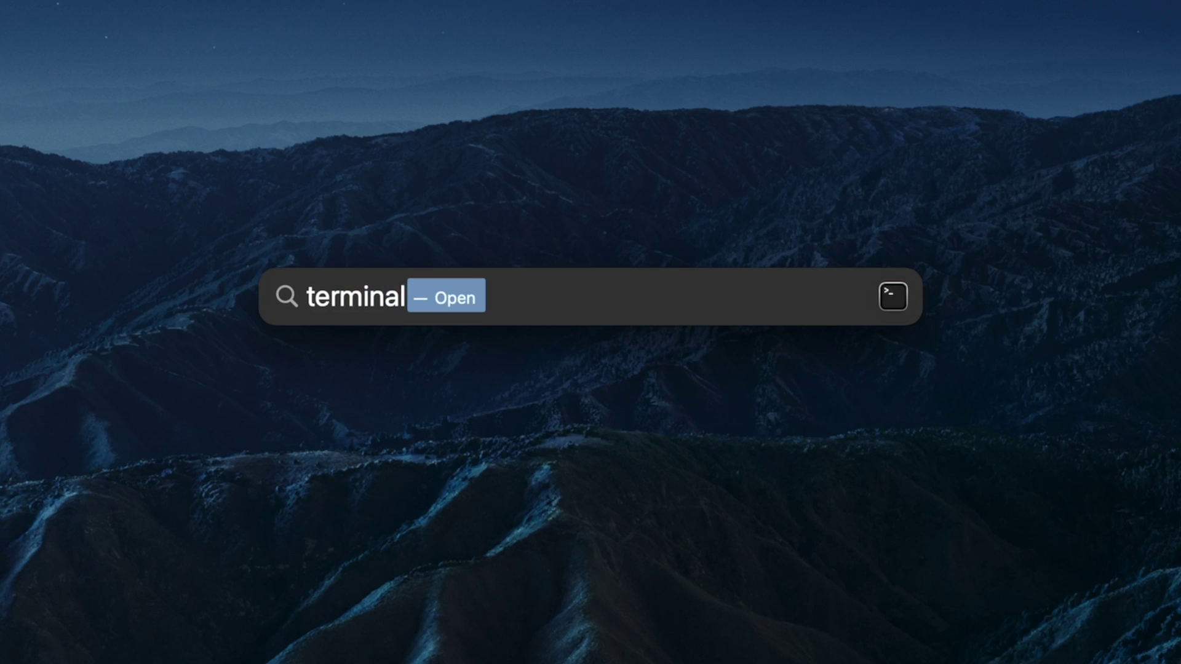
pyautogui.press('Return')
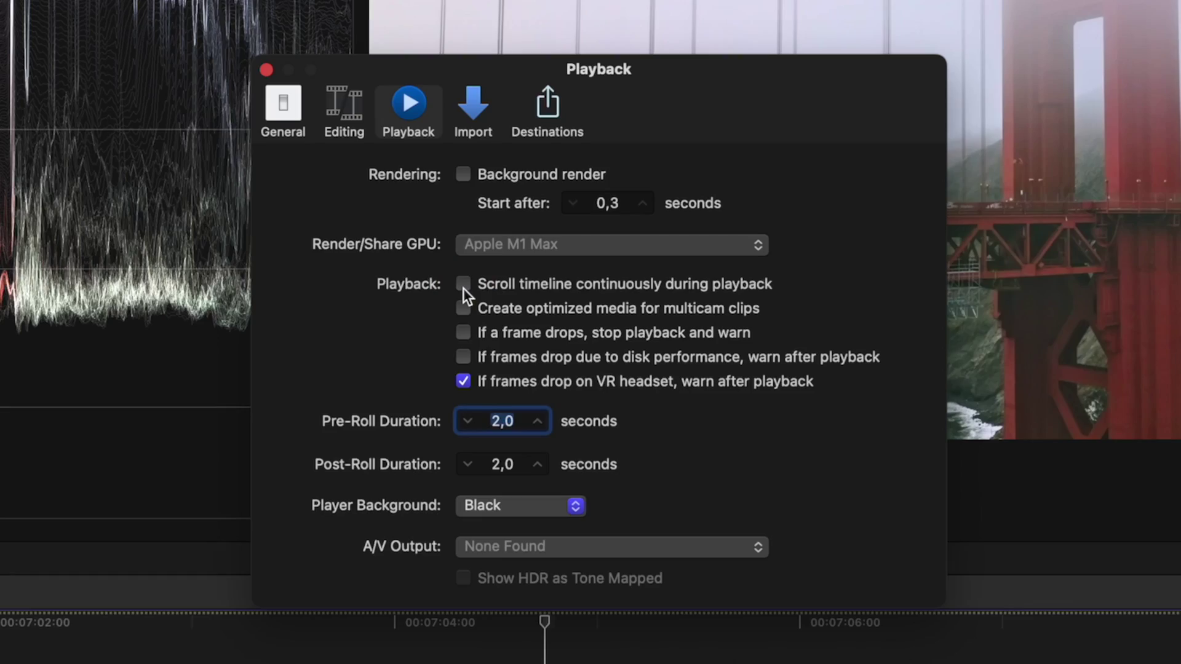
# Uncheck Scroll timeline continuously and assign Ctrl-Opt-Cmd-S to the Timeline Scrolling command
pyautogui.click(463, 284)
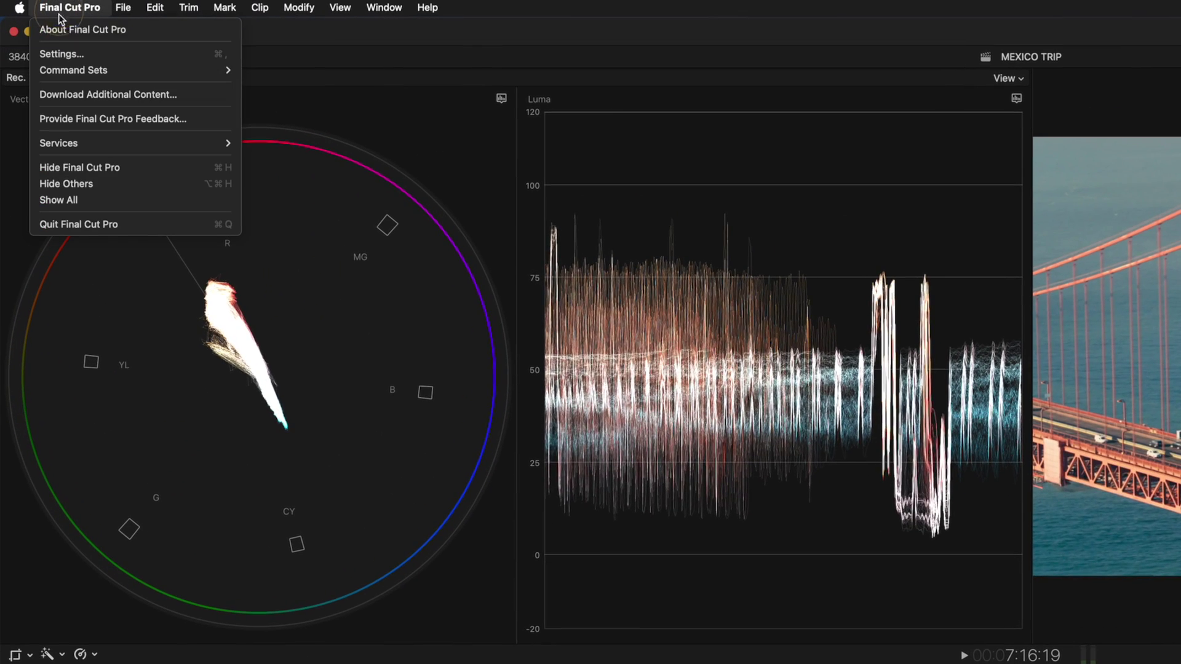
pyautogui.moveTo(71, 73)
pyautogui.click(335, 69)
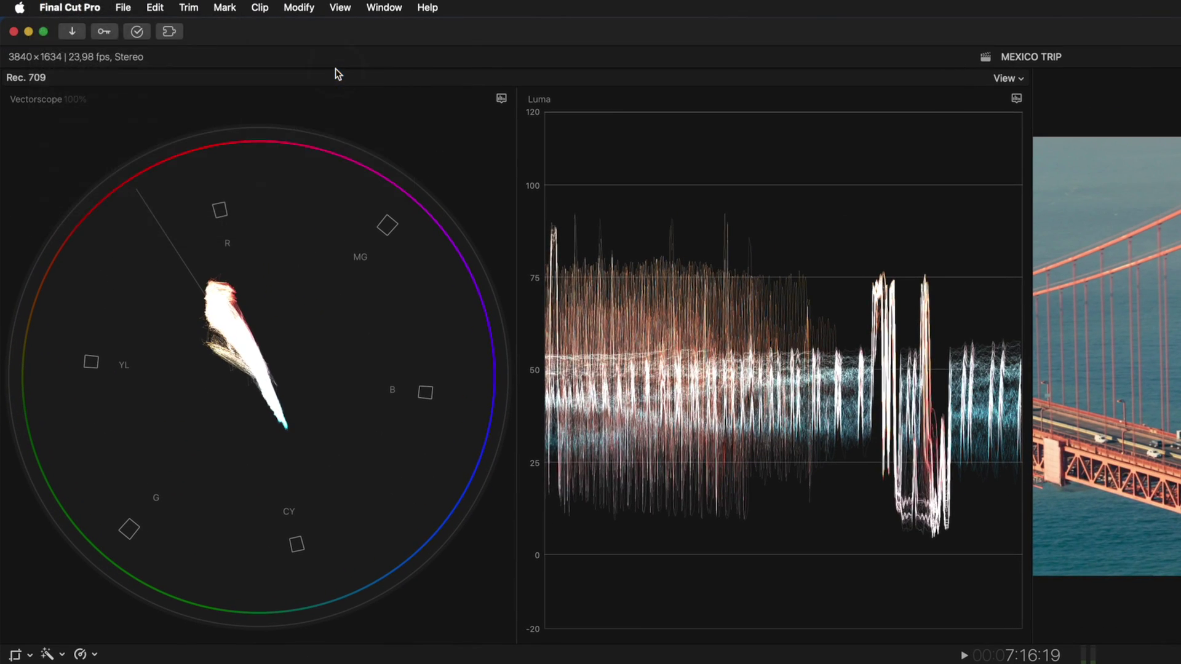
pyautogui.write('scroll')
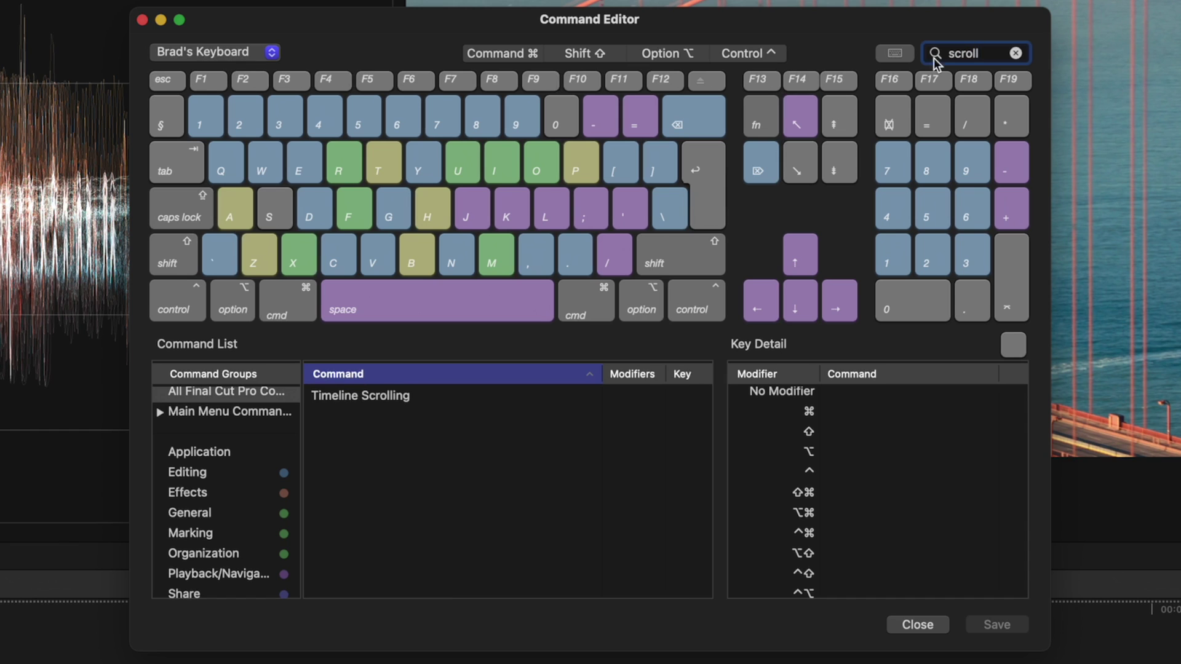
pyautogui.click(401, 400)
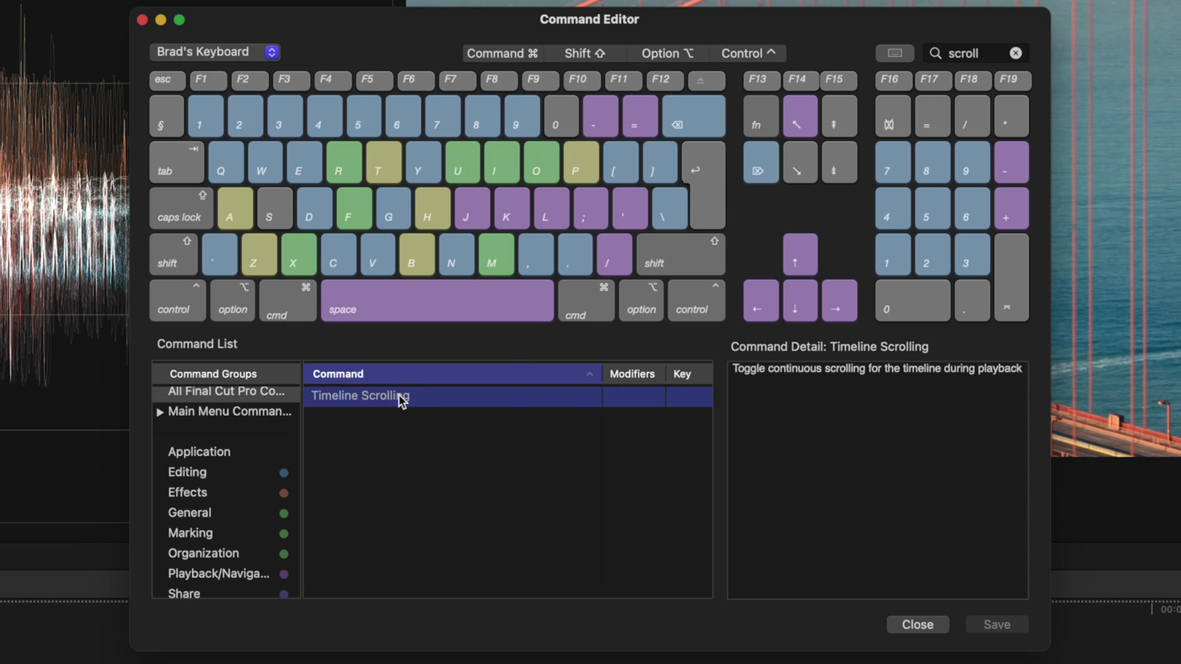
pyautogui.press('ctrl+alt+super+s')
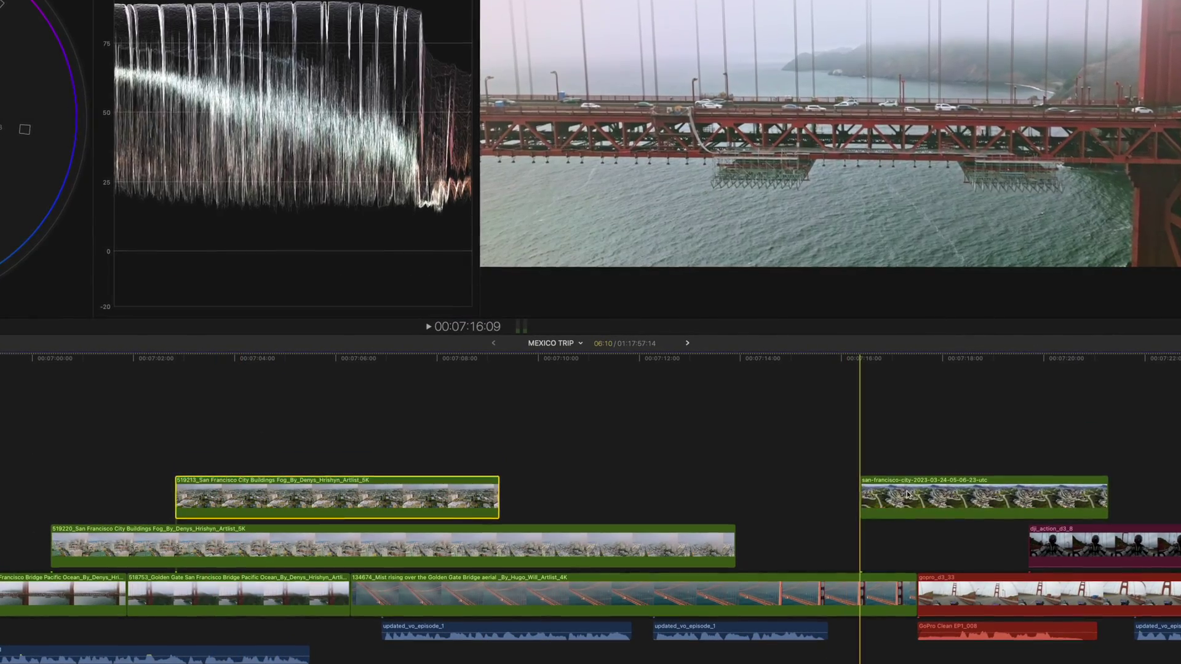
# Stack the four San Francisco city clips and collapse them into a connected storyline
pyautogui.moveTo(922, 495); pyautogui.dragTo(350, 444)
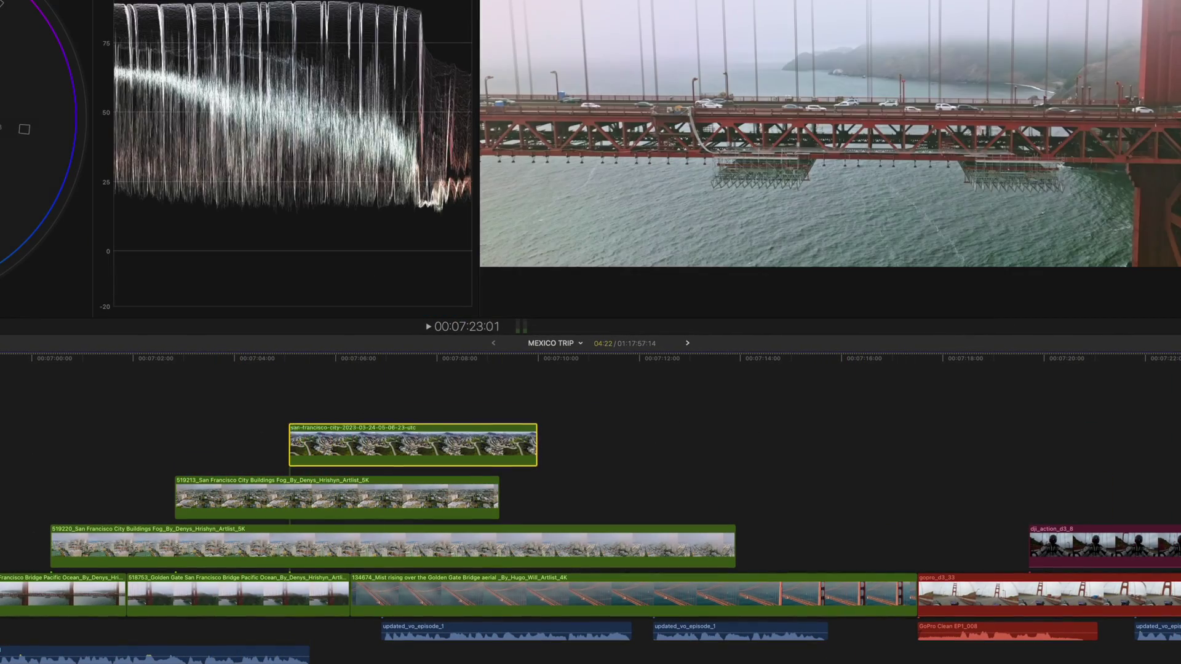
pyautogui.moveTo(1117, 474); pyautogui.dragTo(550, 393)
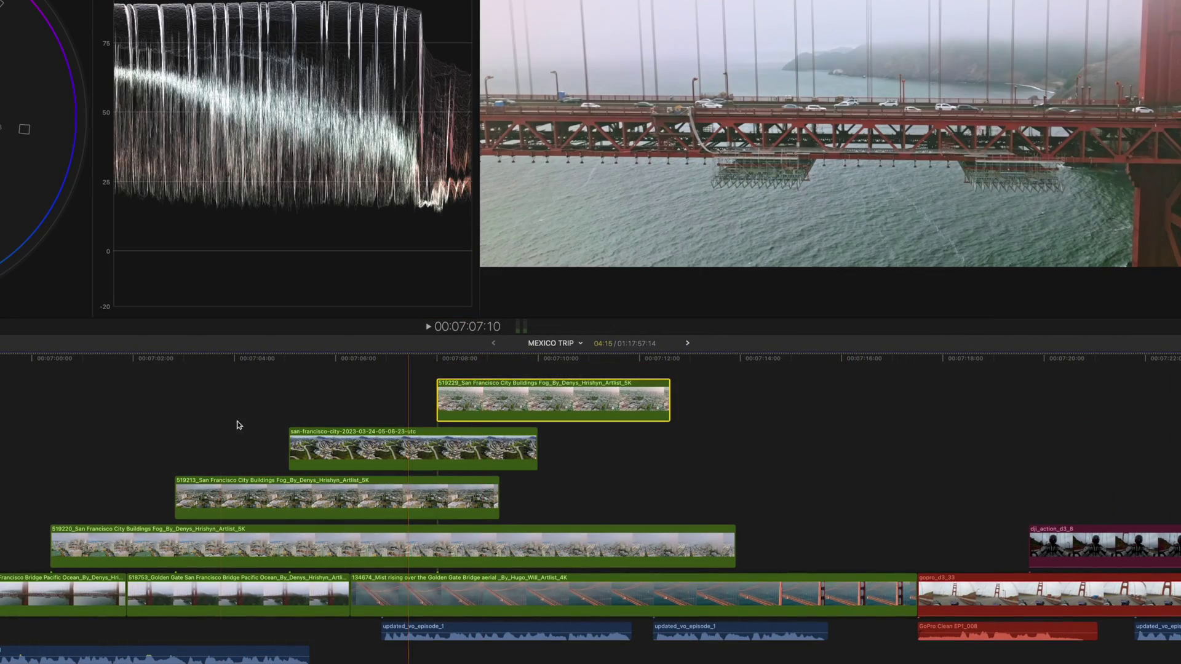
pyautogui.moveTo(145, 395); pyautogui.dragTo(668, 551)
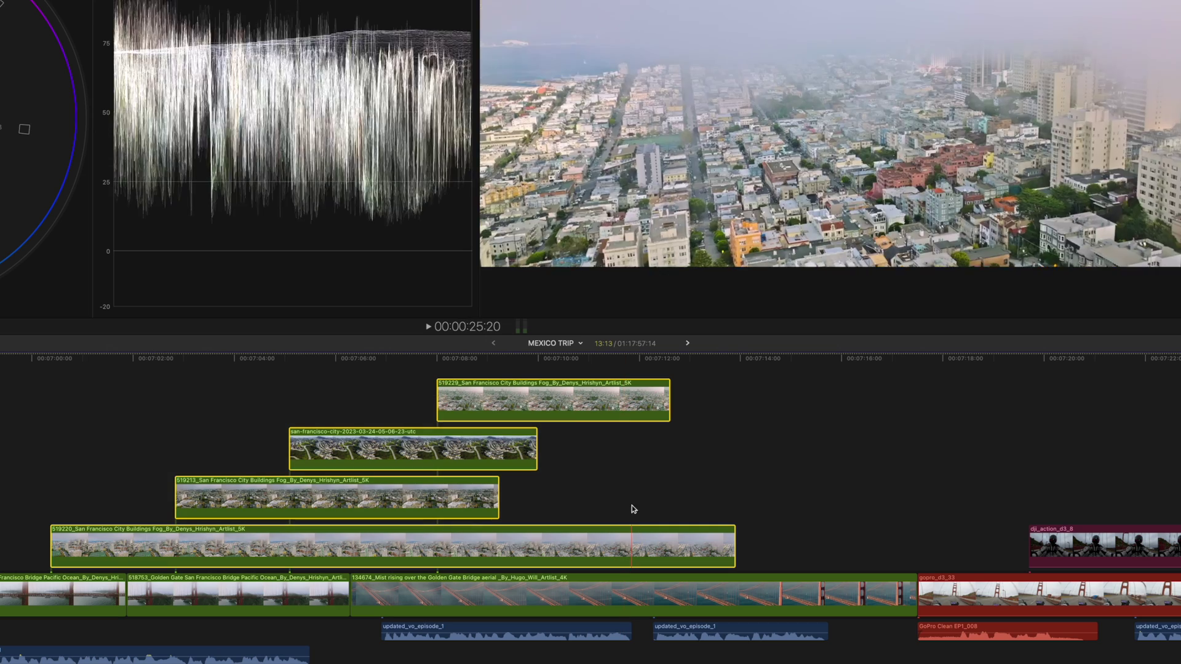
pyautogui.click(632, 509)
pyautogui.moveTo(140, 390); pyautogui.dragTo(642, 547)
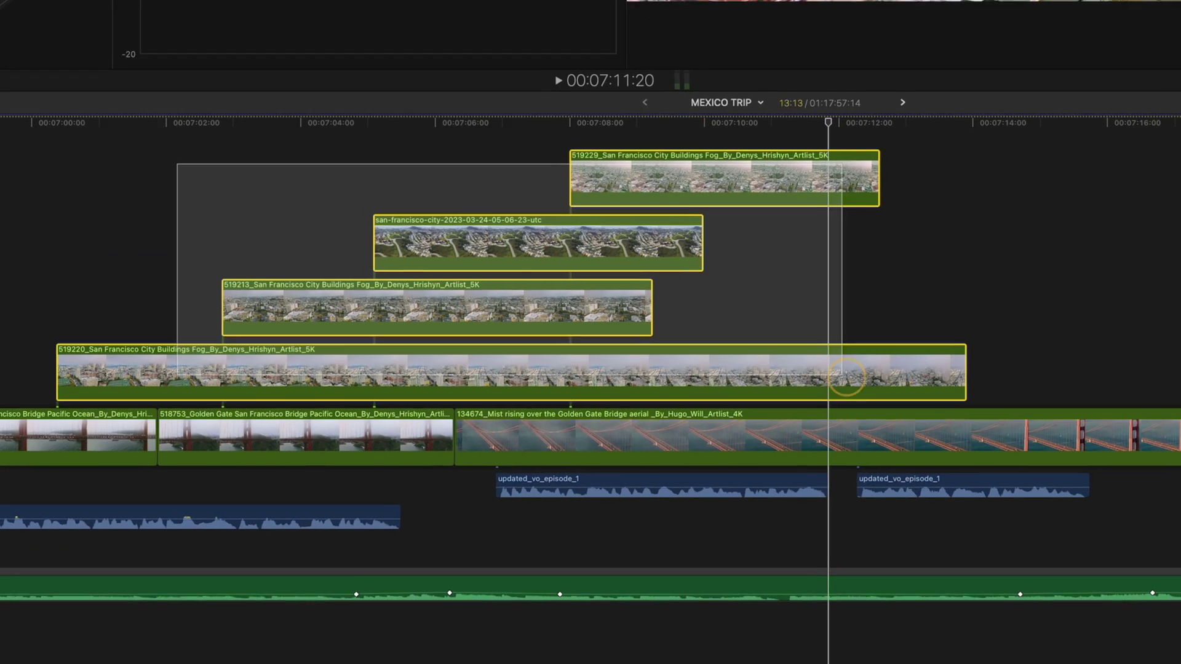
pyautogui.moveTo(846, 377); pyautogui.dragTo(858, 381)
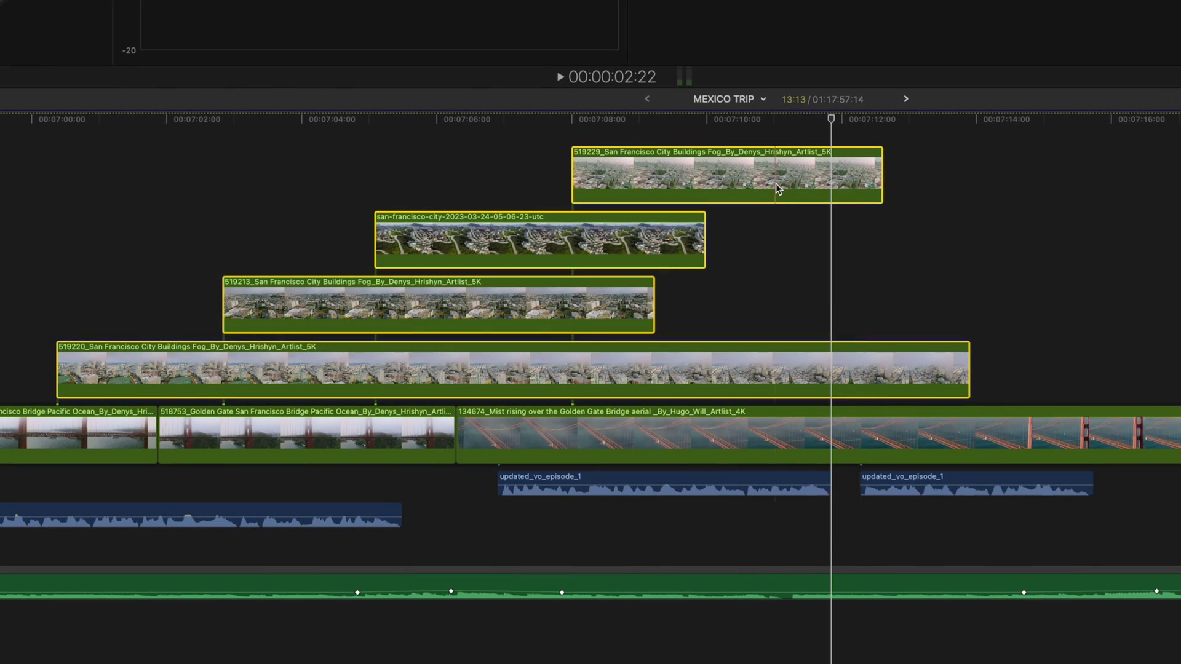
pyautogui.rightClick(778, 188)
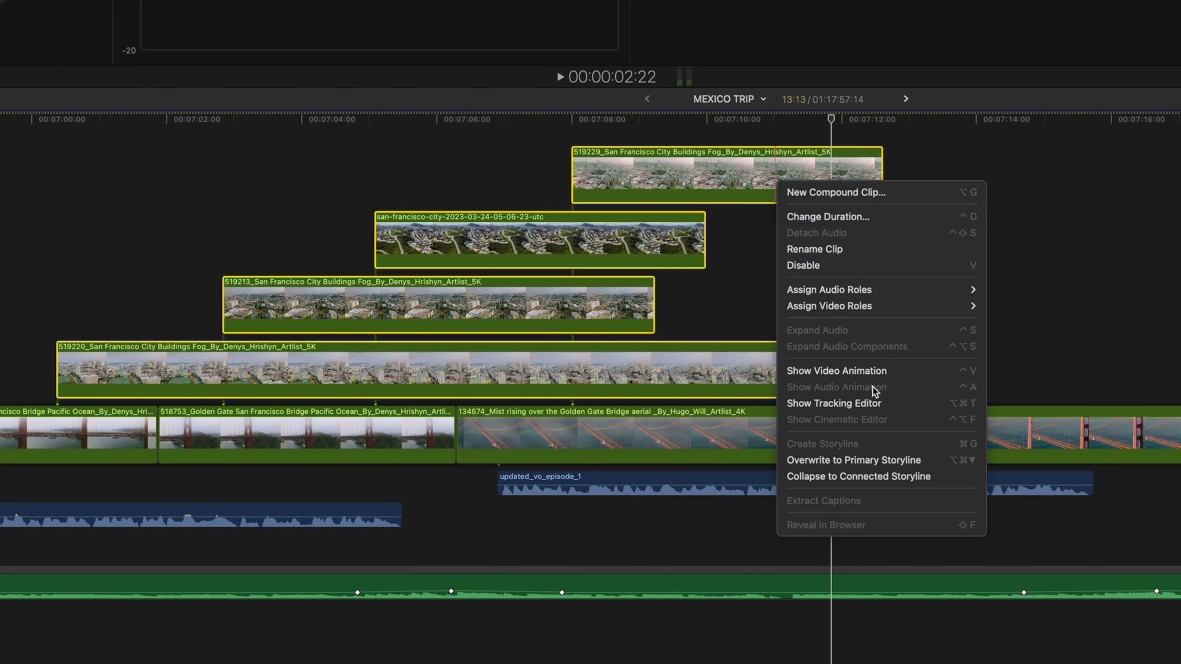
pyautogui.click(877, 476)
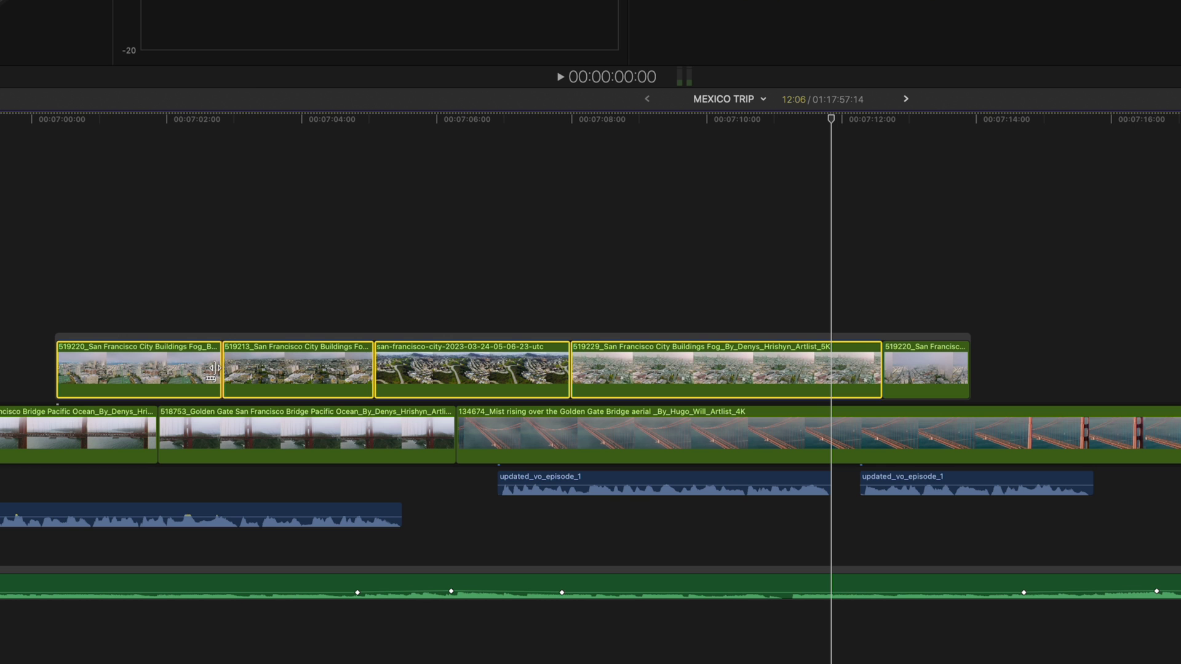
# Trim the storyline's clip edges, then combine a run of clips into a compound clip
pyautogui.moveTo(212, 368)
pyautogui.mouseDown()
pyautogui.moveTo(278, 367)
pyautogui.moveTo(203, 364)
pyautogui.mouseUp()
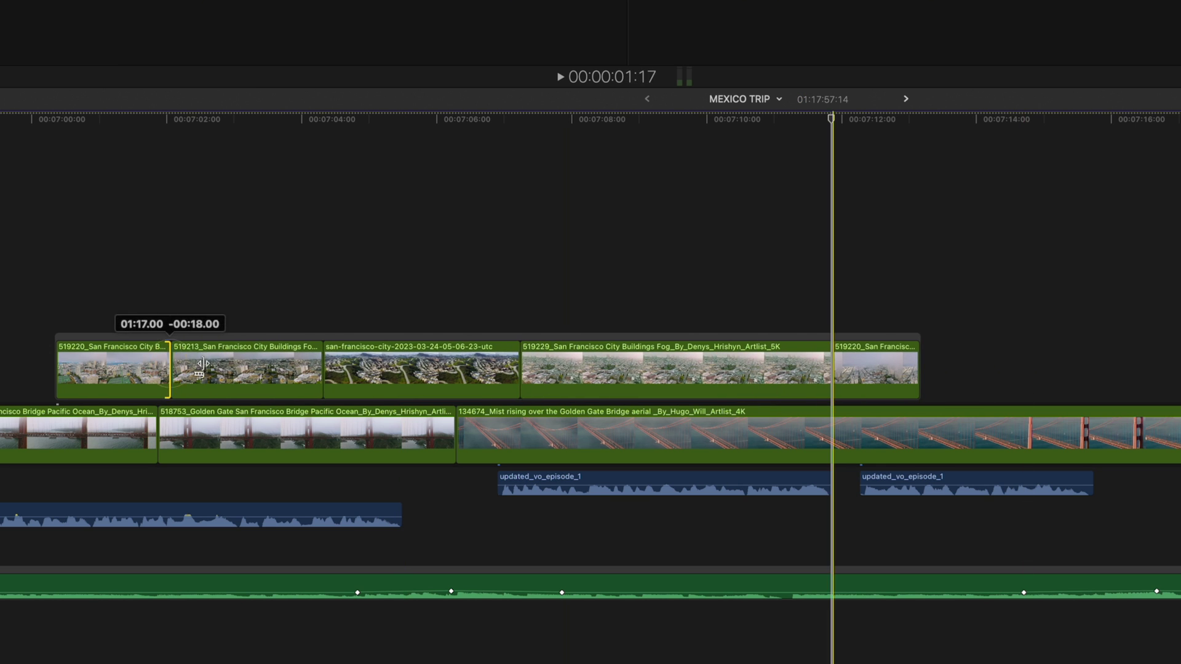
pyautogui.moveTo(324, 364); pyautogui.dragTo(430, 365)
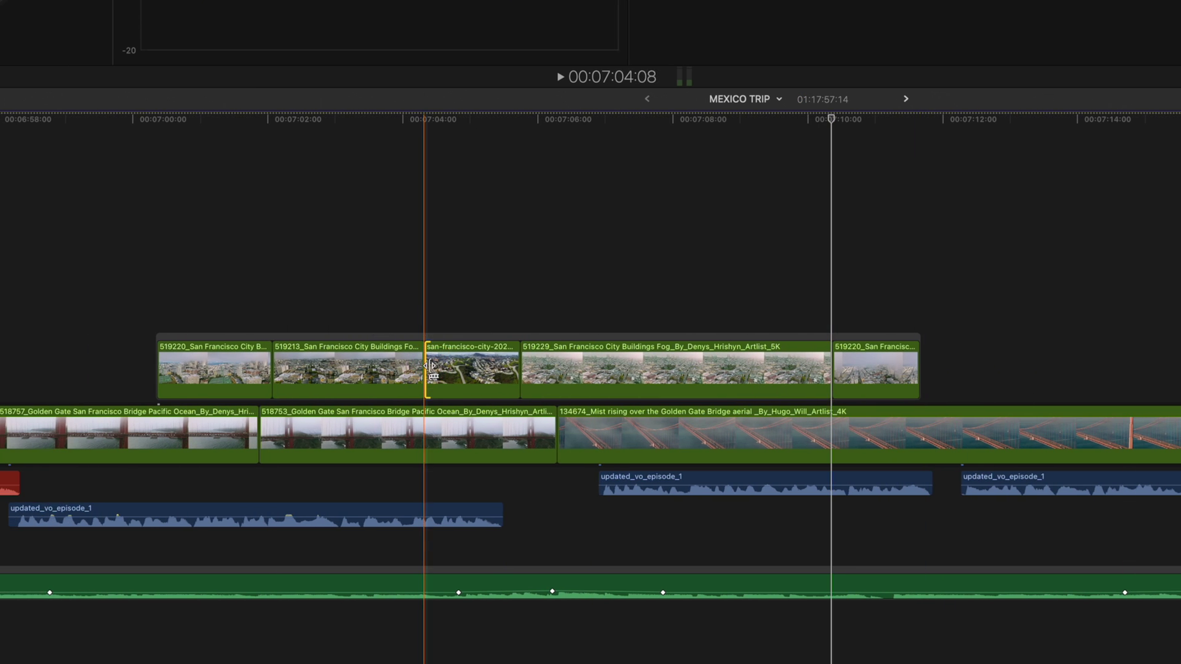
pyautogui.moveTo(136, 361); pyautogui.dragTo(975, 368)
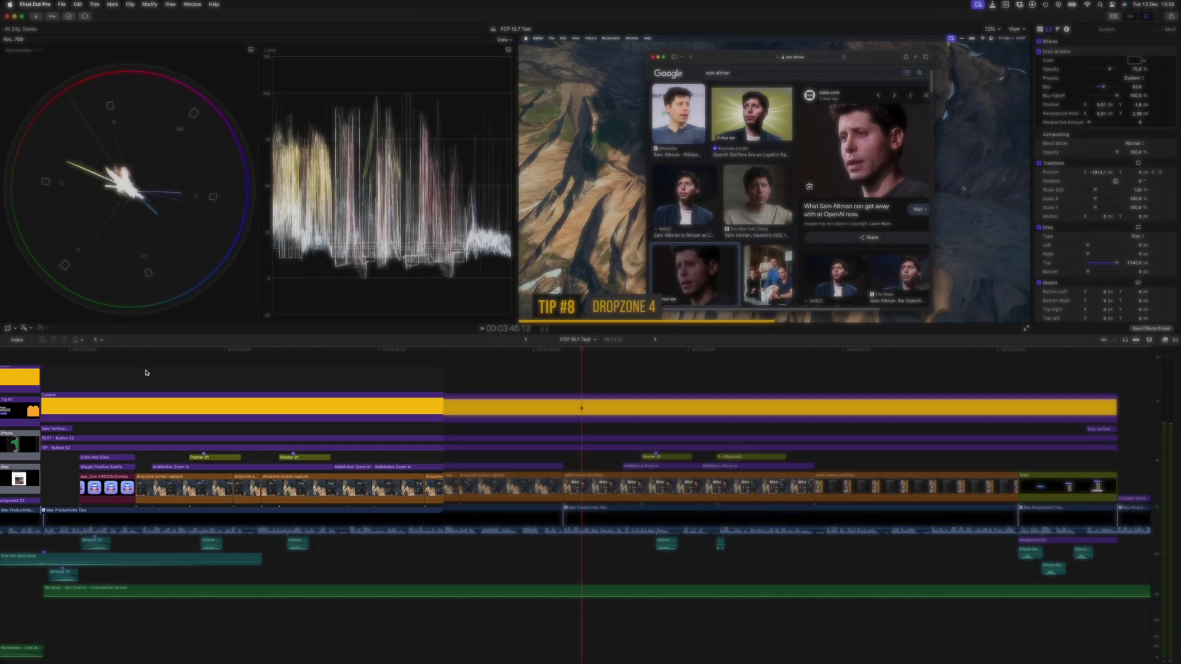
pyautogui.moveTo(60, 376); pyautogui.dragTo(1093, 486)
pyautogui.hotkey('alt', 'g')
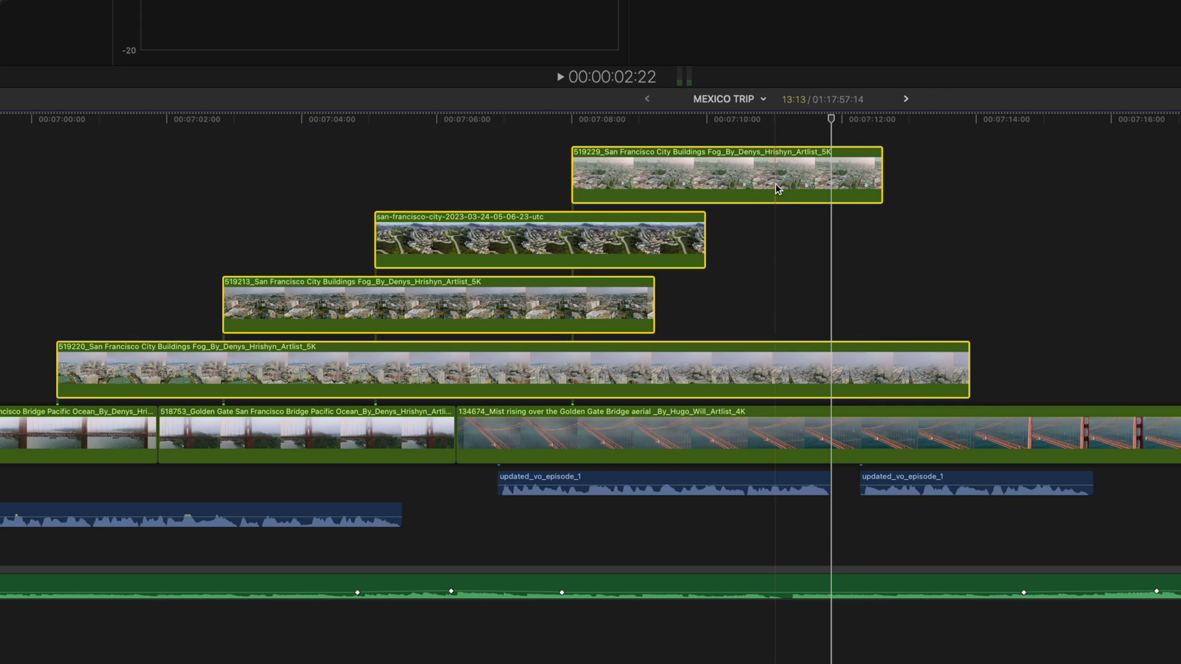
# Switch to the Default command set and bring up the stacked clips' context menu
pyautogui.rightClick(776, 188)
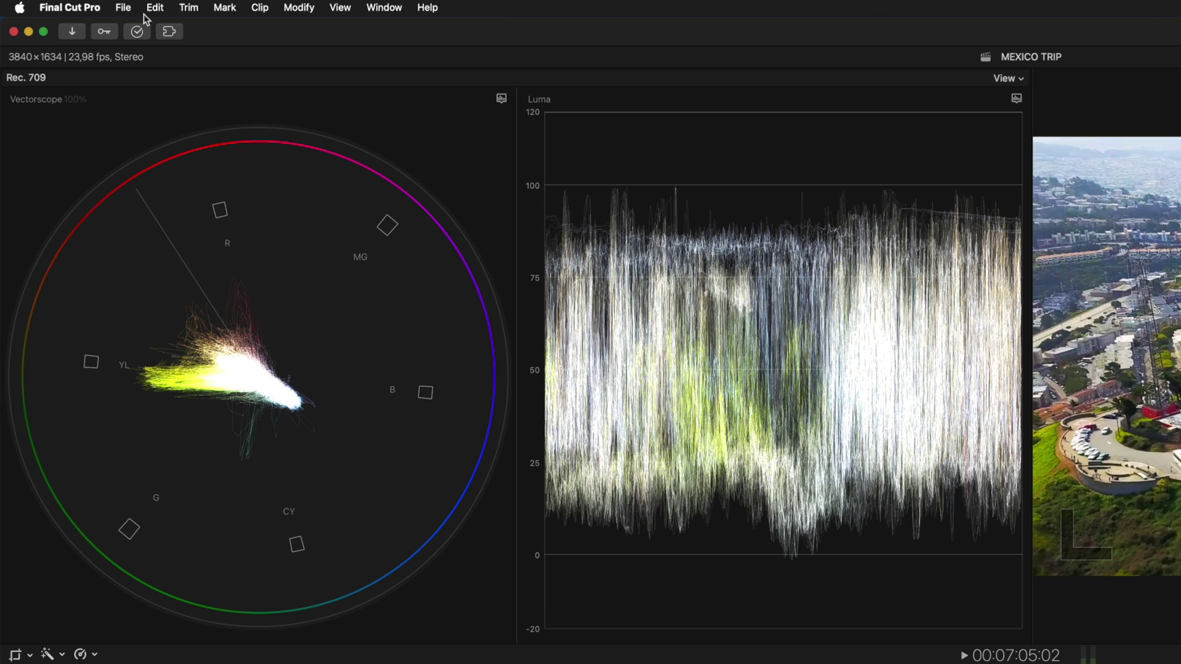
pyautogui.click(86, 9)
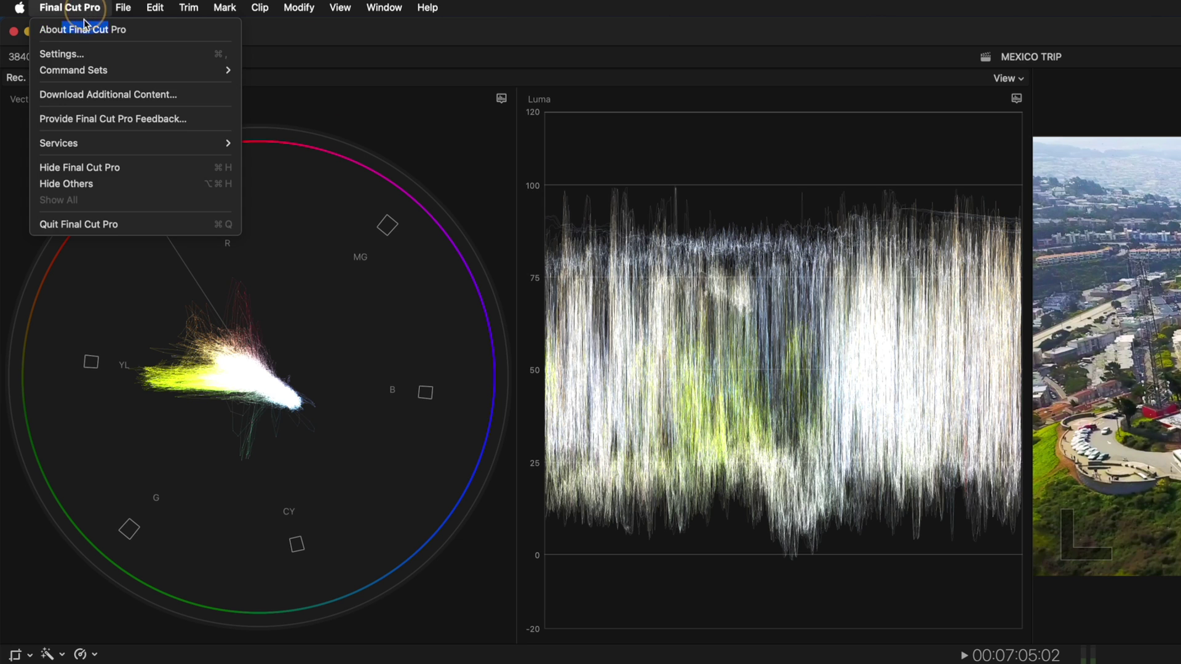
pyautogui.moveTo(85, 71)
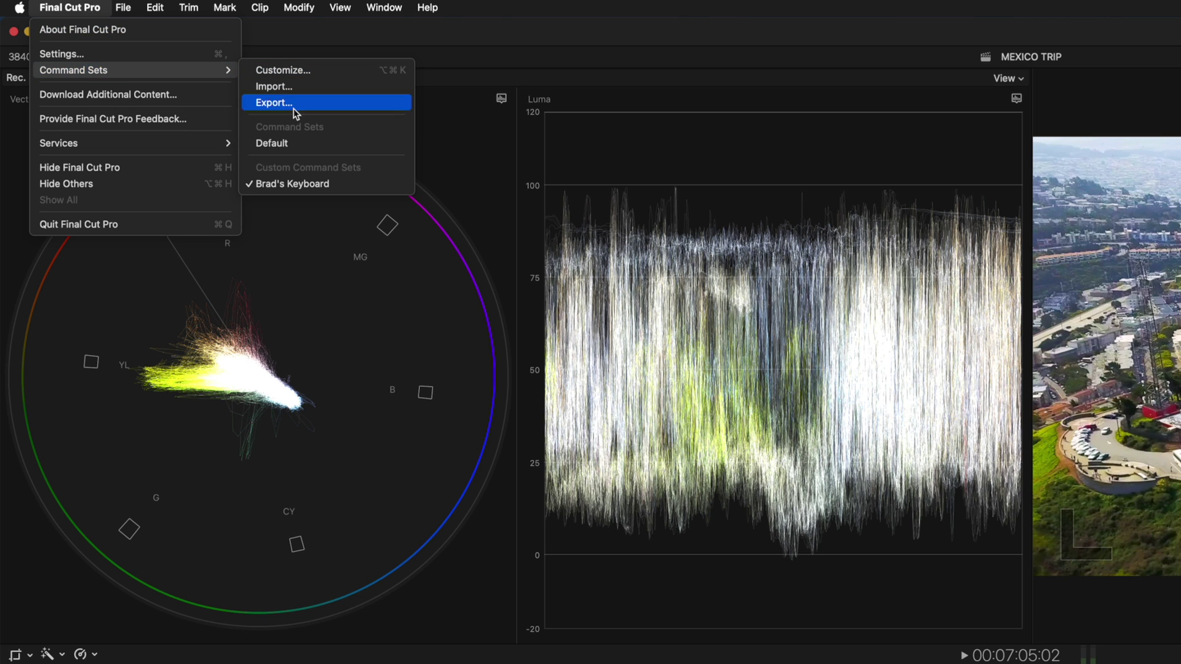
pyautogui.click(299, 144)
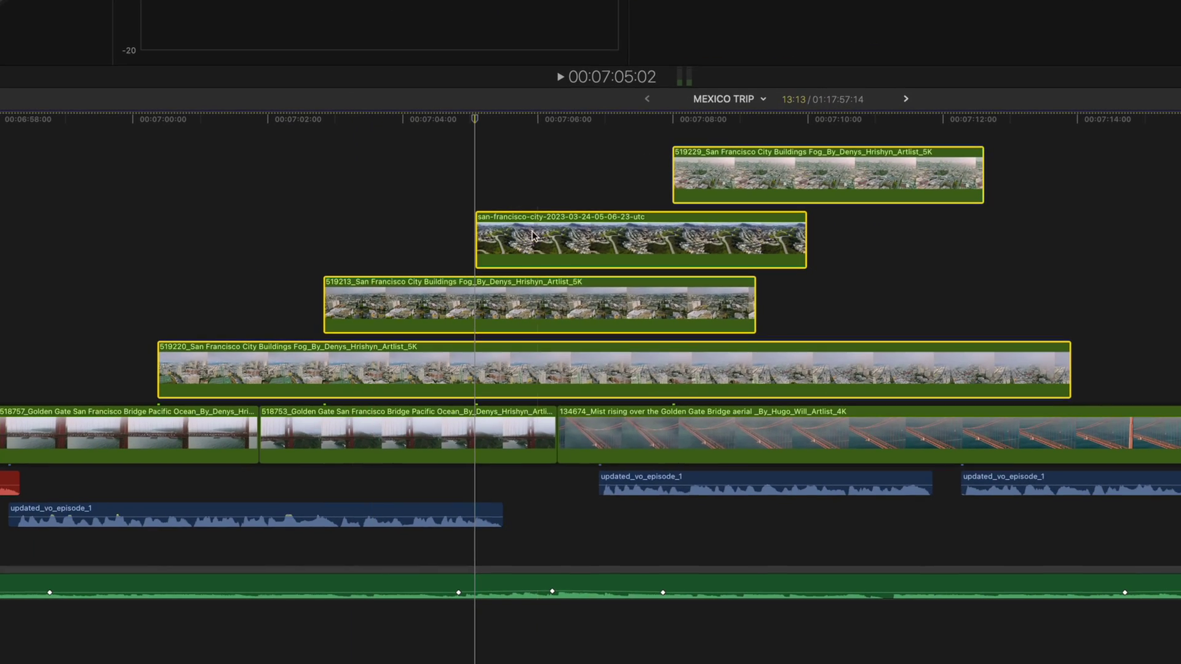
pyautogui.rightClick(537, 235)
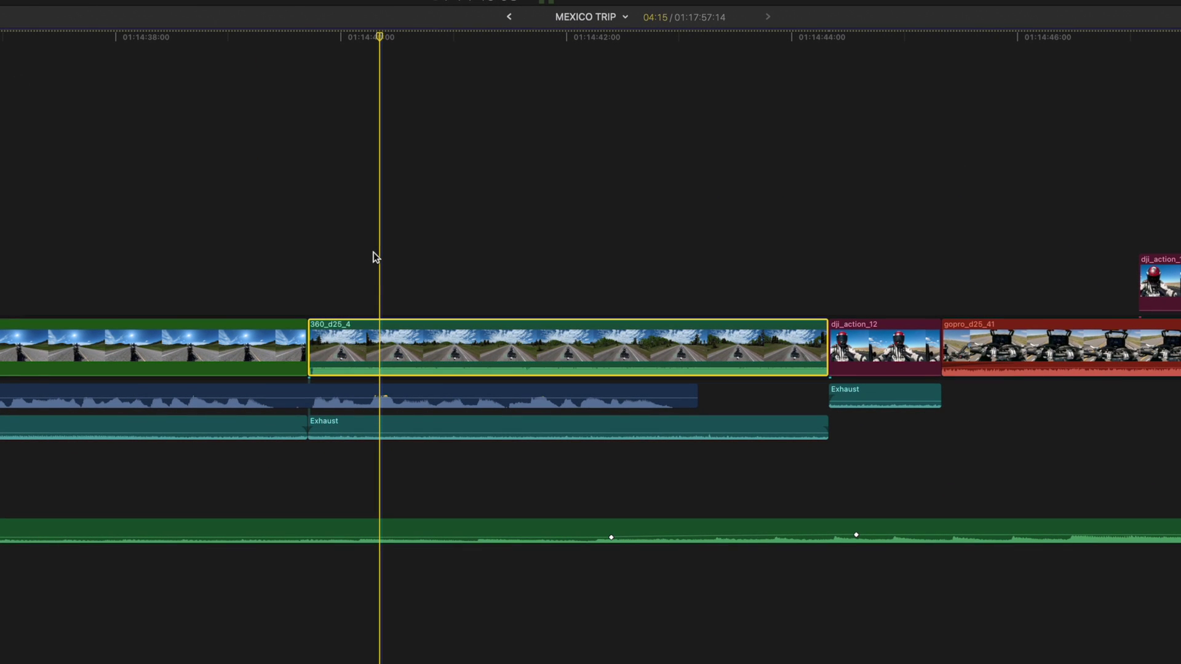
# Review 360_d25_4's Assign Audio and Video Roles options, then expand its audio with Control-S
pyautogui.rightClick(376, 343)
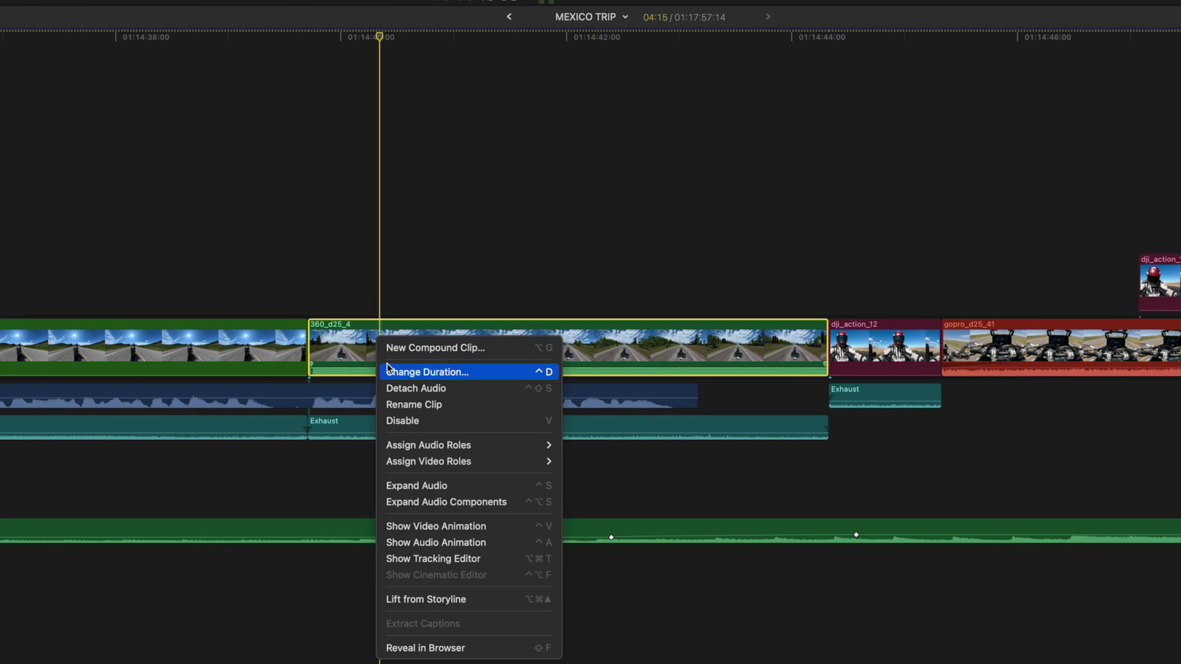
pyautogui.moveTo(438, 448)
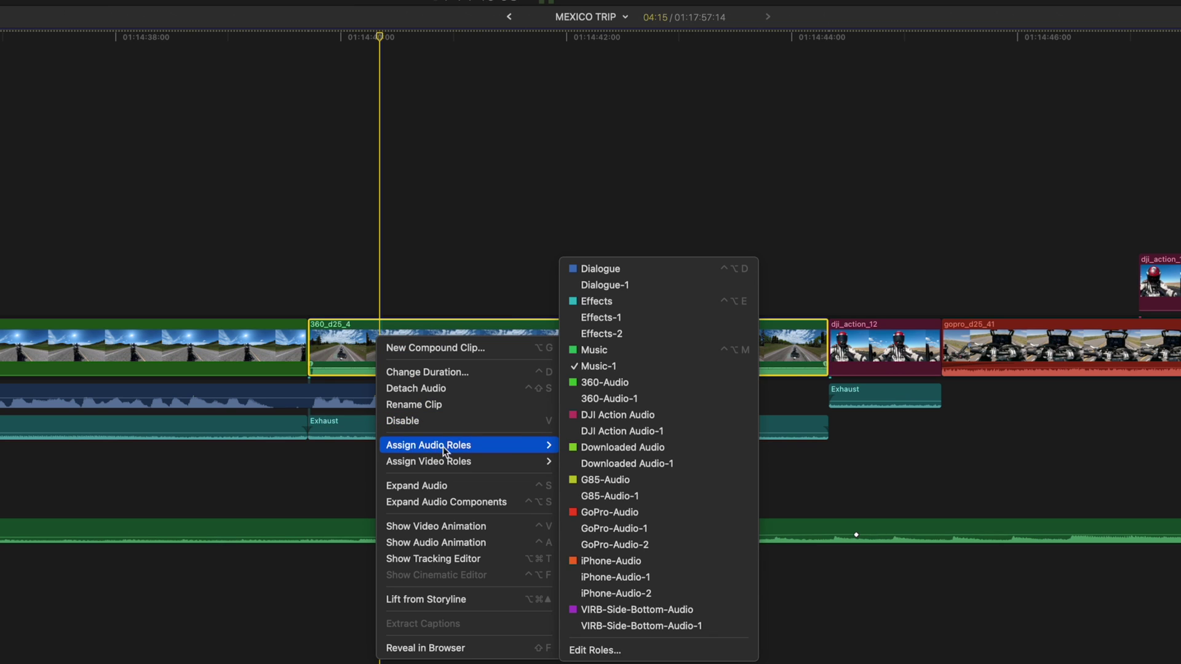
pyautogui.moveTo(453, 468)
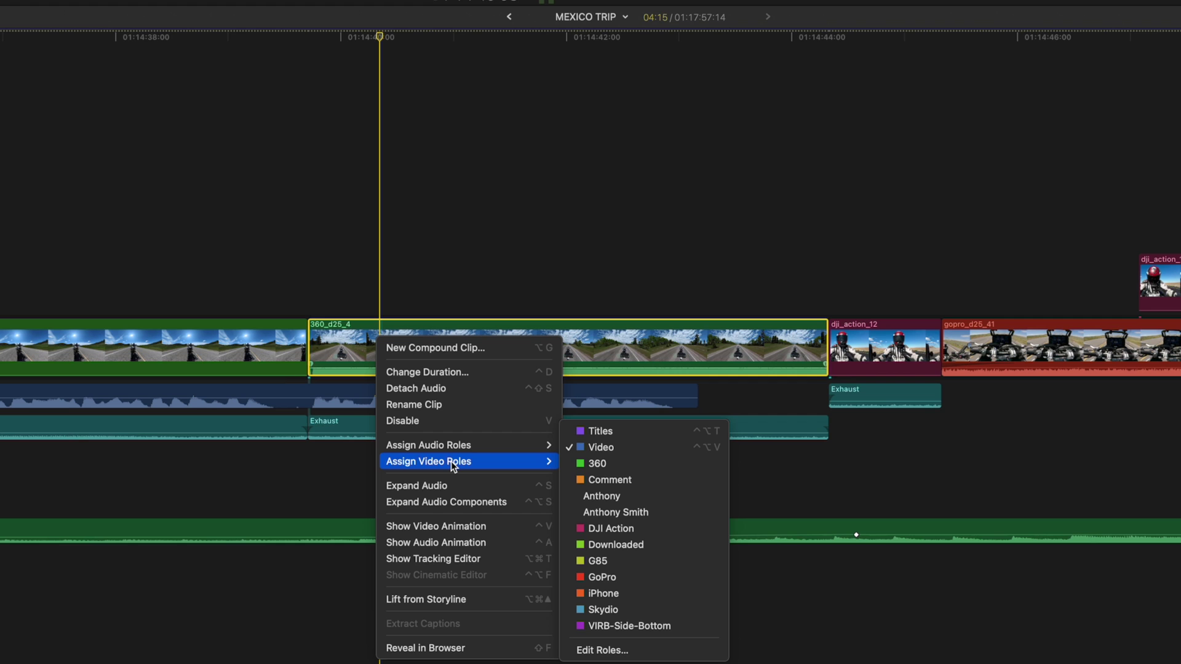
pyautogui.click(359, 347)
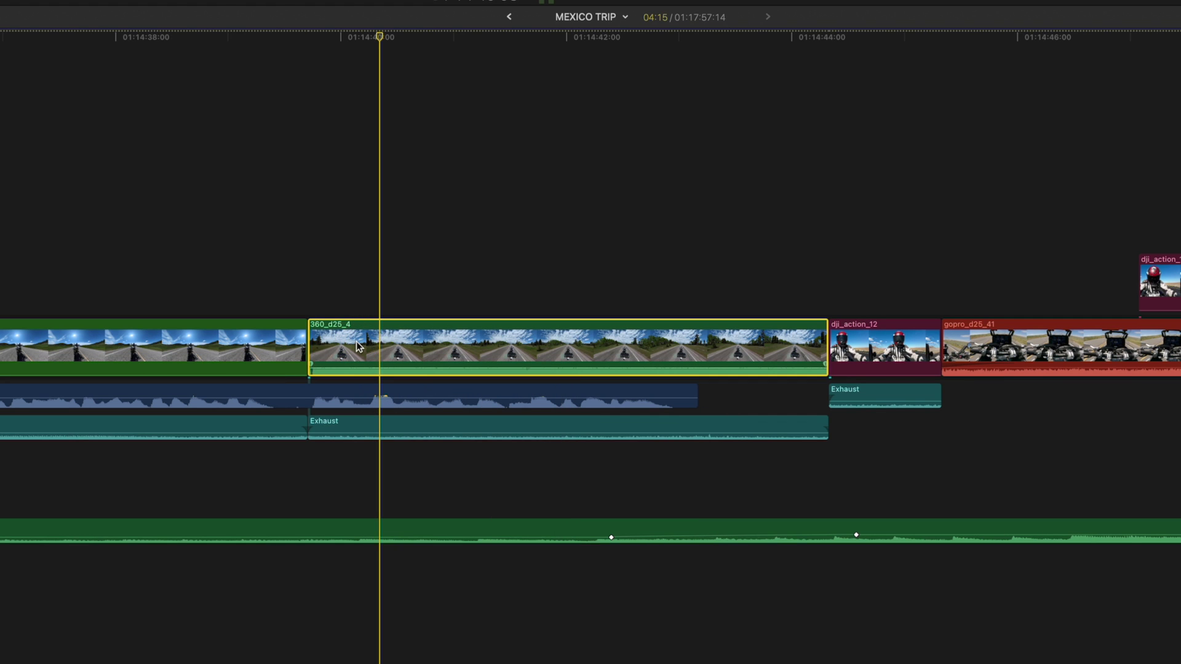
pyautogui.hotkey('ctrl', 's')
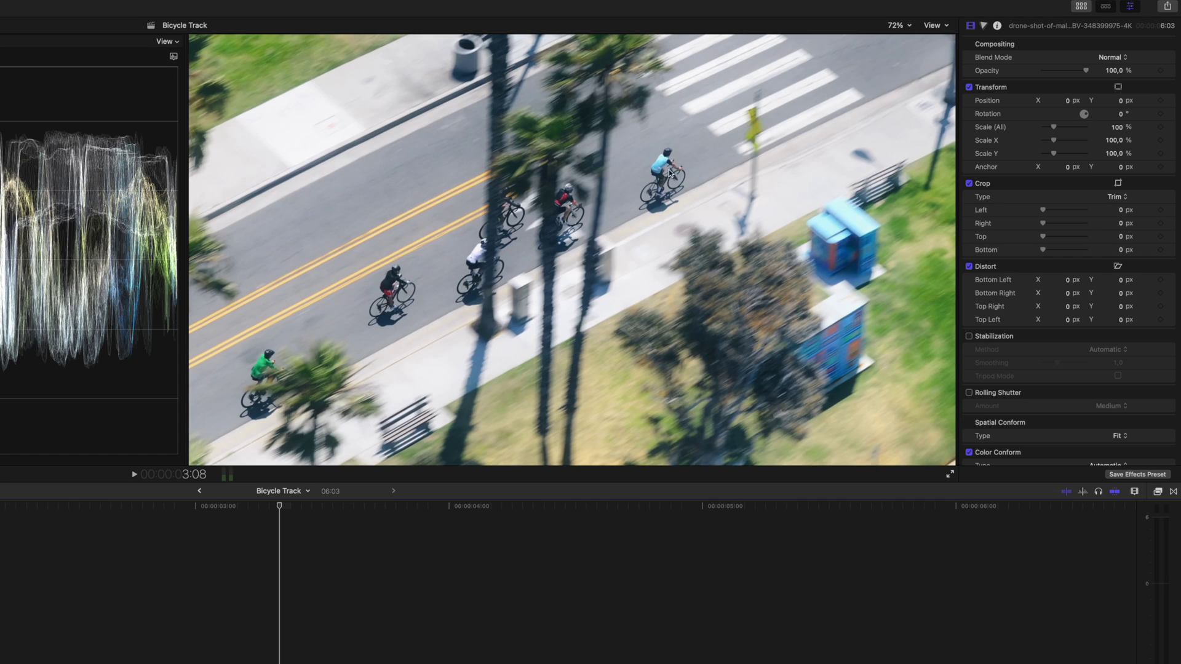
# Add a Machine Learning object tracker and fit its box around the cyclist in blue
pyautogui.scroll(-3, 1094, 412)
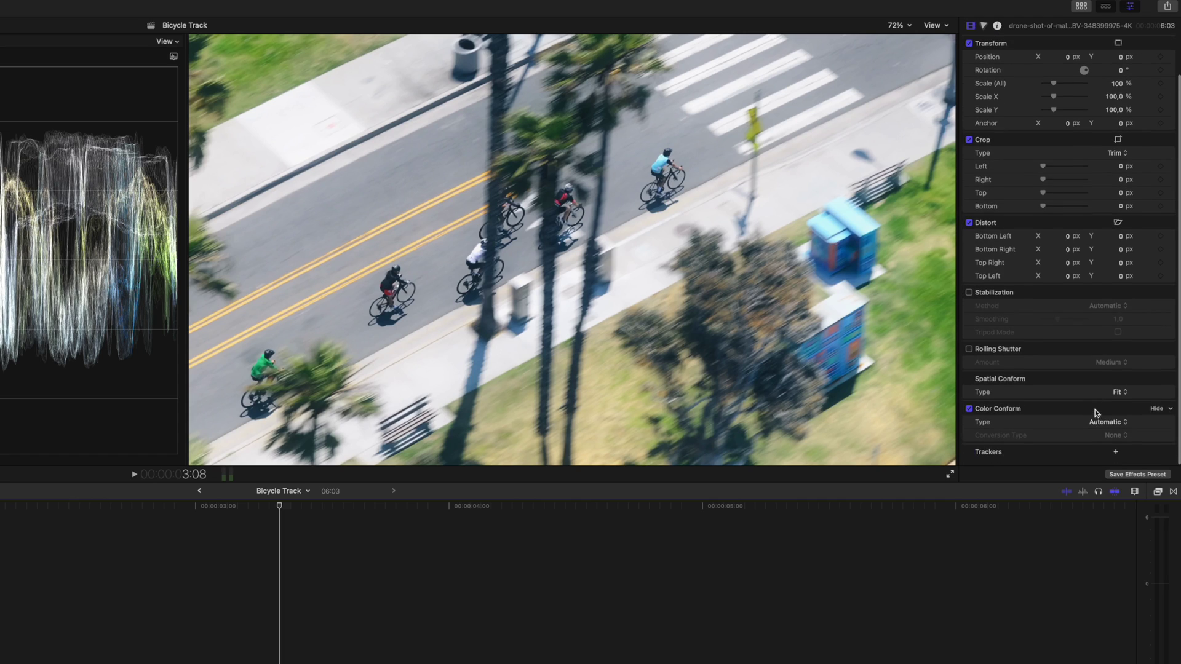
pyautogui.click(1116, 453)
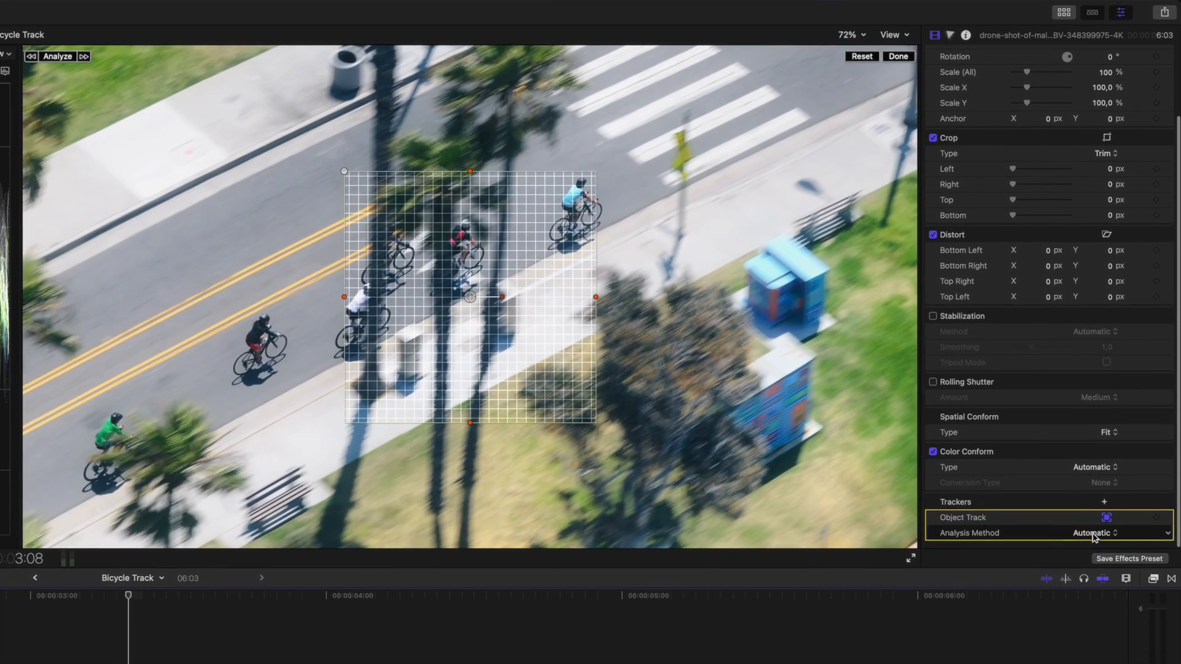
pyautogui.click(1094, 533)
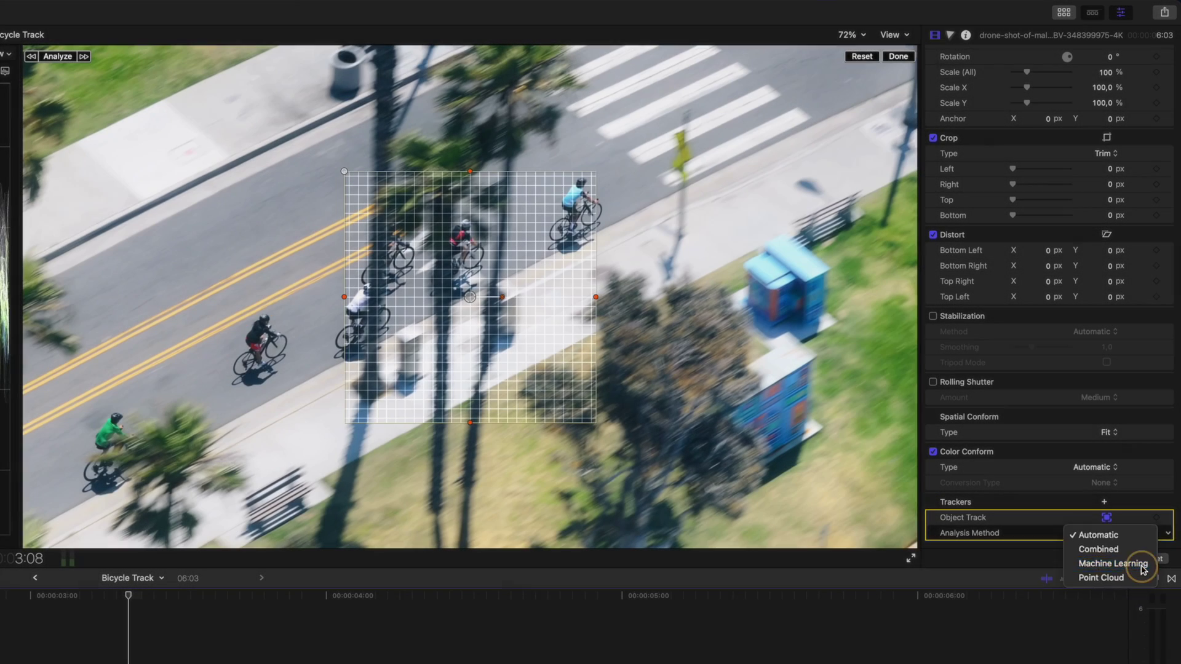
pyautogui.click(1141, 566)
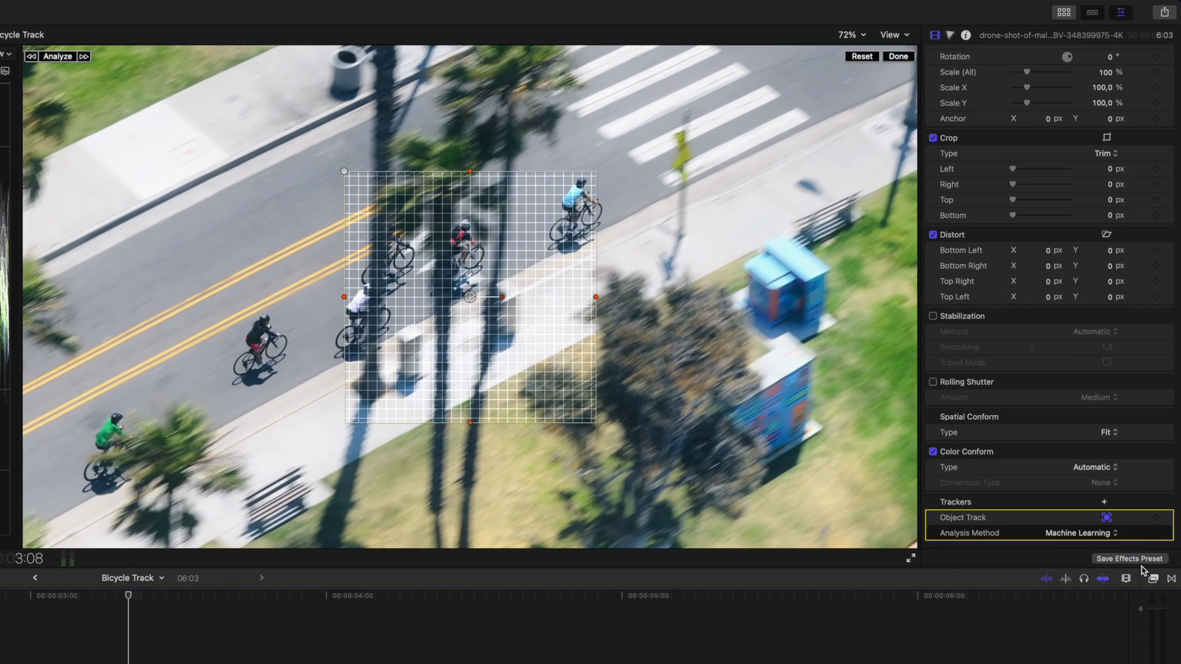
pyautogui.moveTo(471, 299); pyautogui.dragTo(577, 207)
pyautogui.moveTo(704, 83); pyautogui.dragTo(630, 144)
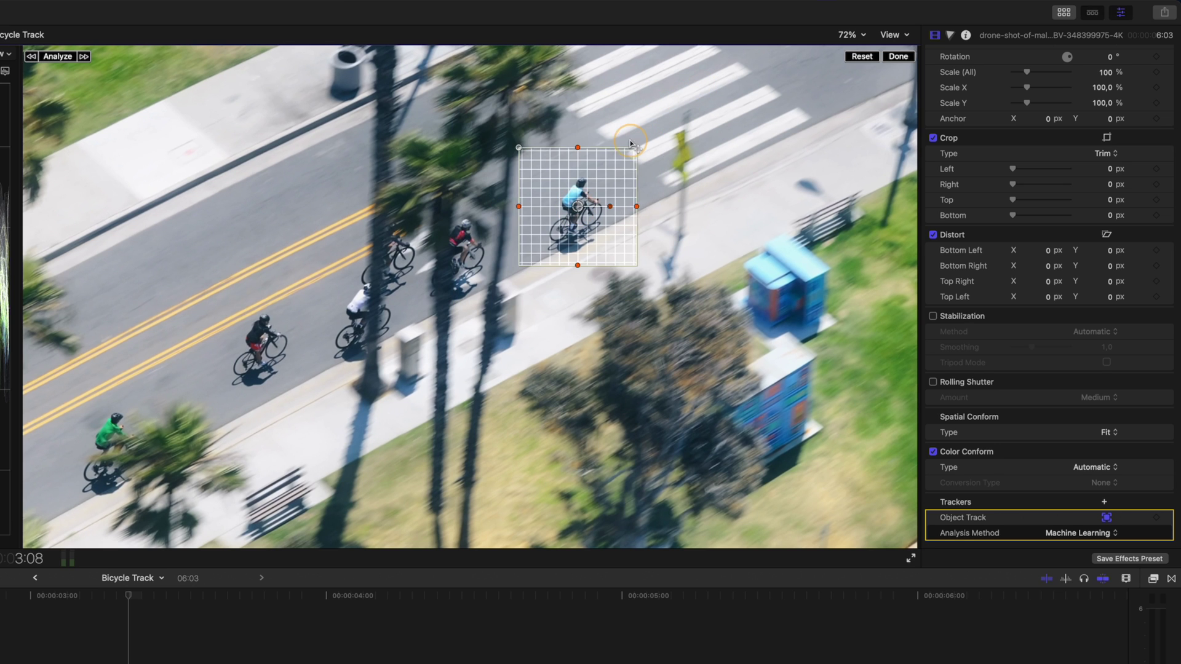
# Analyze the cyclist's movement and step through frames to verify the track
pyautogui.click(58, 56)
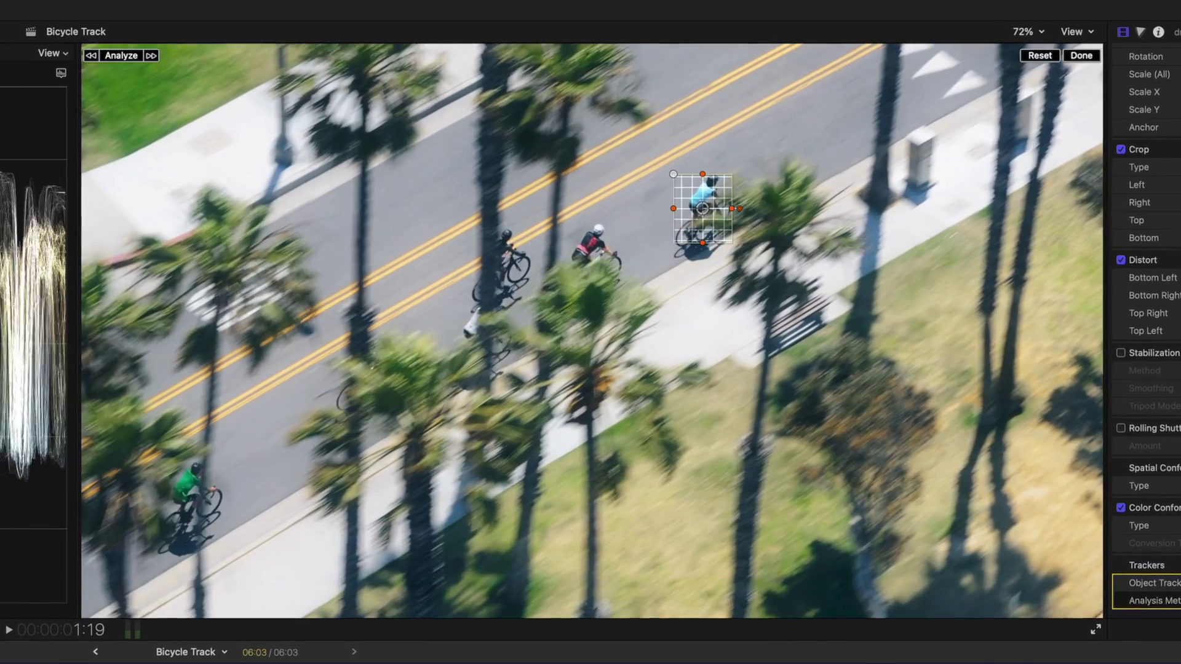
pyautogui.press('Left')
pyautogui.press('Left')
pyautogui.press('Left')
pyautogui.press('Left')
pyautogui.press('Left')
pyautogui.press('Left')
pyautogui.press('Left')
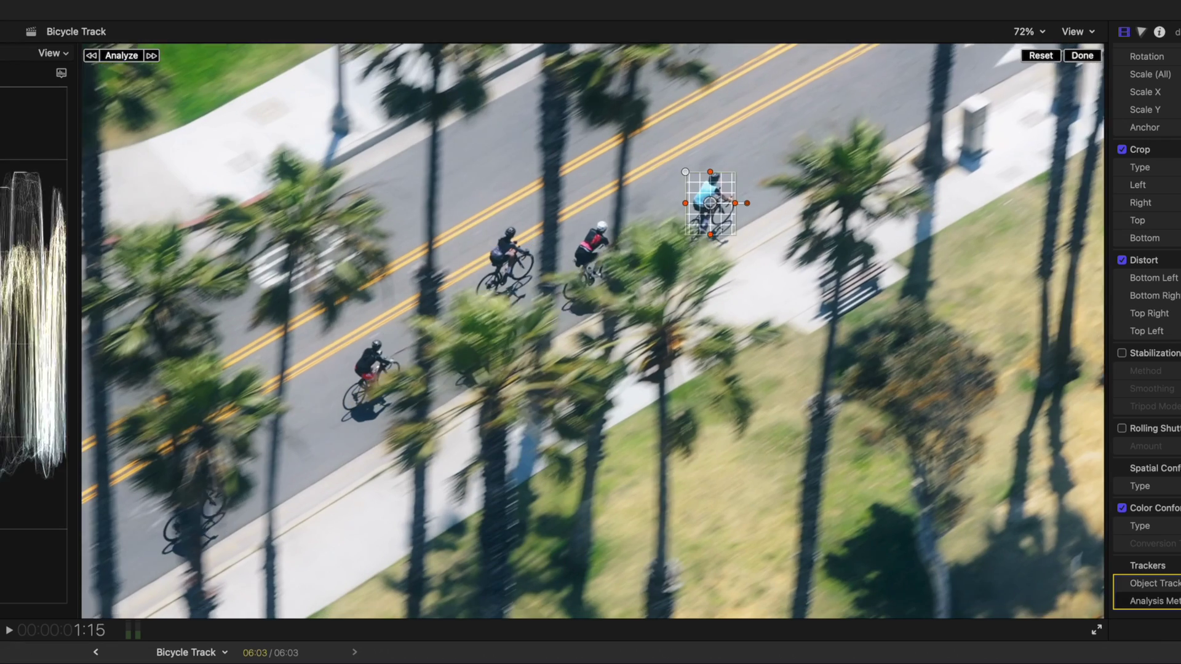
pyautogui.press('Left')
pyautogui.press('Left')
pyautogui.press('Left')
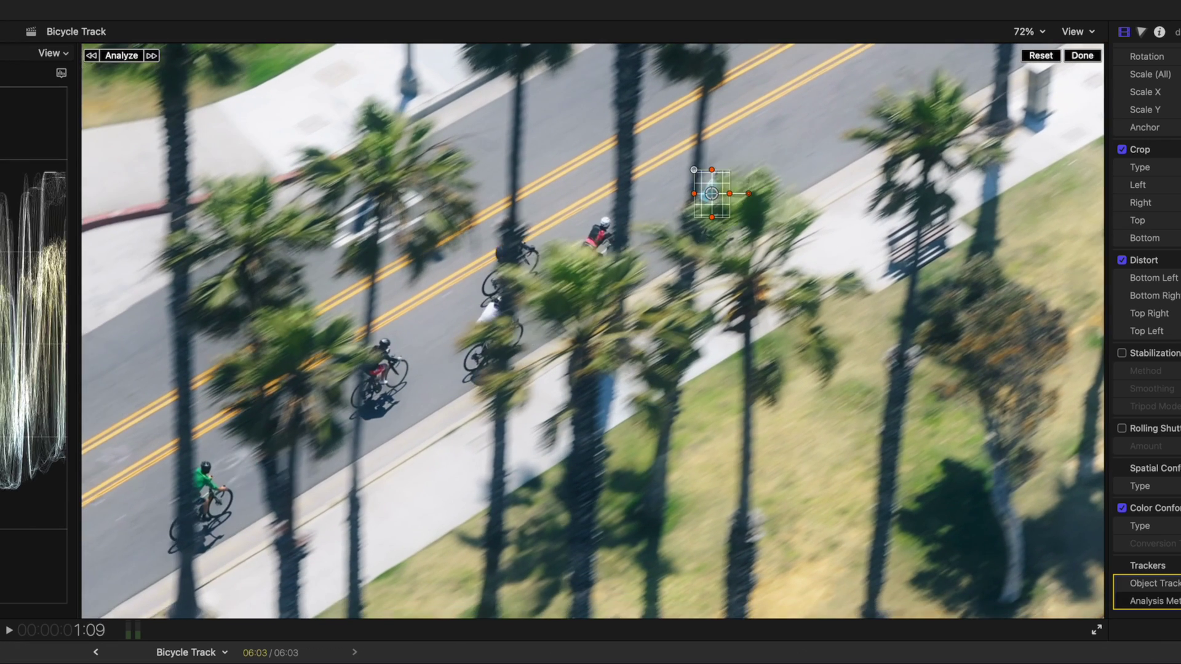
pyautogui.press('Right')
pyautogui.press('Right')
pyautogui.press('Right')
pyautogui.press('Right')
pyautogui.press('Right')
pyautogui.press('Right')
pyautogui.press('Left')
pyautogui.press('Left')
pyautogui.press('Left')
pyautogui.press('Left')
pyautogui.press('Left')
pyautogui.press('Left')
pyautogui.press('Left')
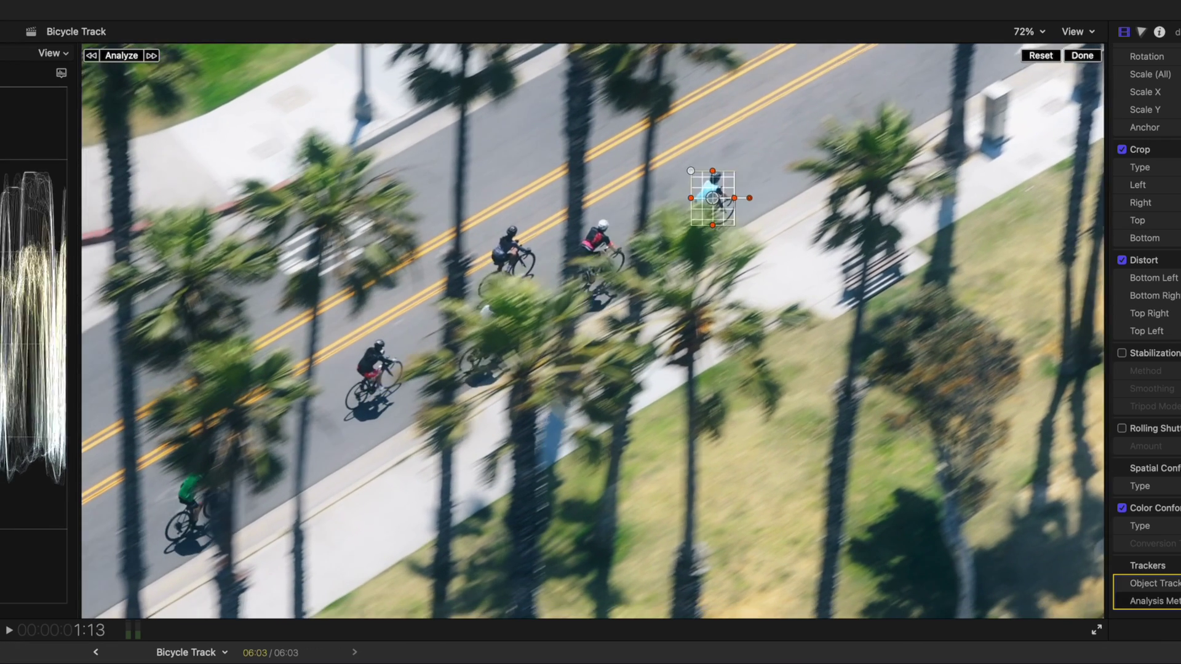
pyautogui.press('Left')
pyautogui.press('Left')
pyautogui.press('Left')
pyautogui.press('Left')
pyautogui.press('Left')
pyautogui.press('Left')
pyautogui.press('Left')
pyautogui.press('Left')
pyautogui.press('Left')
pyautogui.press('Left')
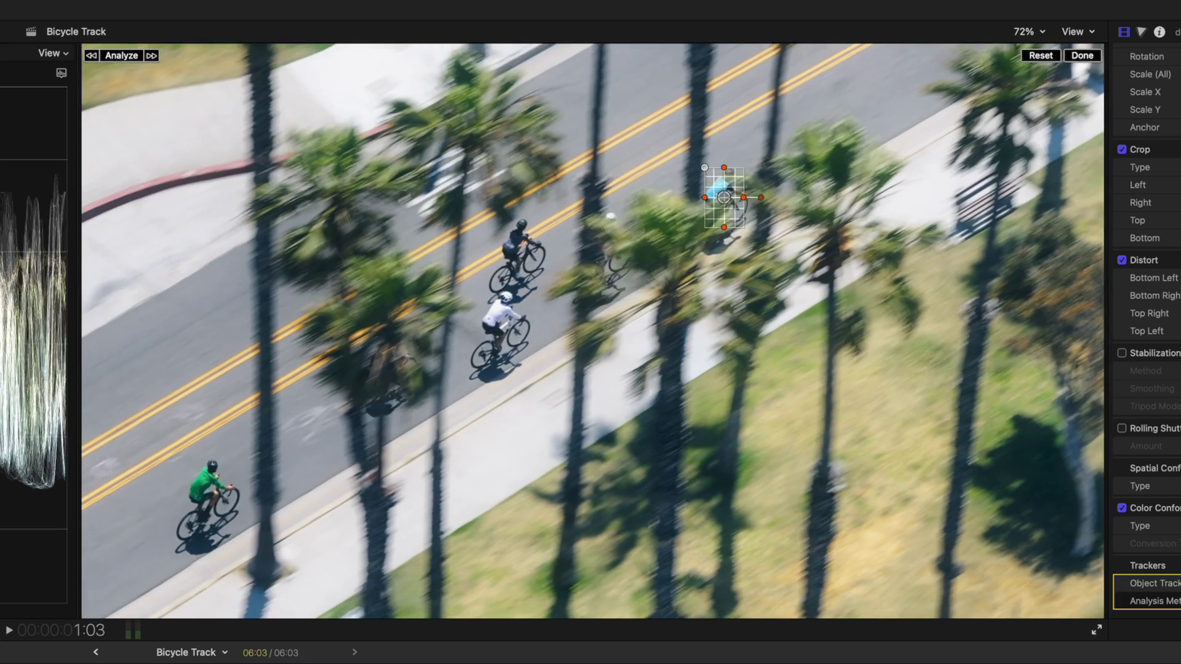
pyautogui.press('Left')
pyautogui.press('Left')
pyautogui.press('Left')
pyautogui.press('Left')
pyautogui.press('Left')
pyautogui.press('Left')
pyautogui.press('Left')
pyautogui.press('Left')
pyautogui.press('Left')
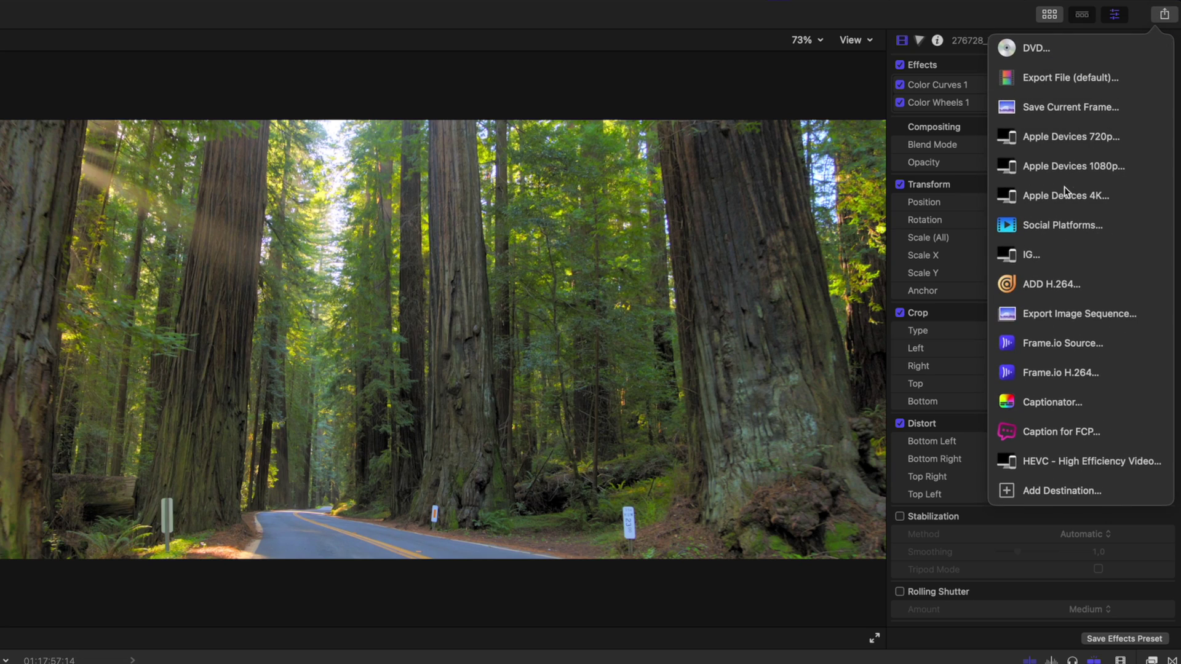
# In the Apple Devices 4K export settings, toggle Allow export segmentation off and back on
pyautogui.click(1063, 193)
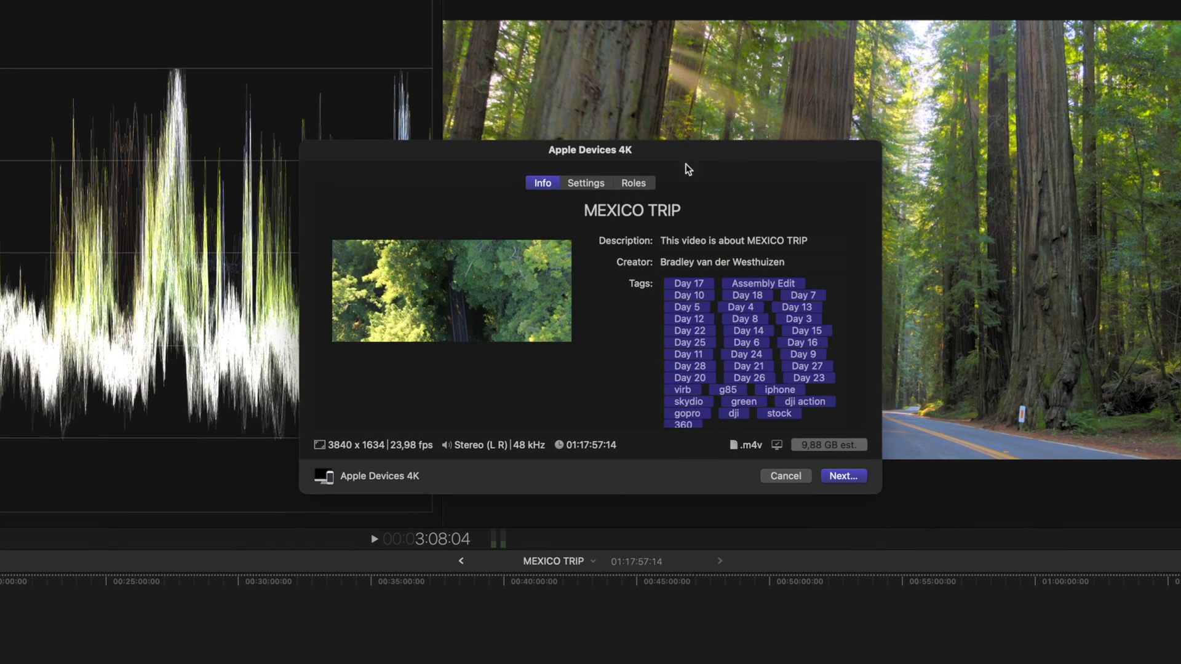
pyautogui.click(587, 183)
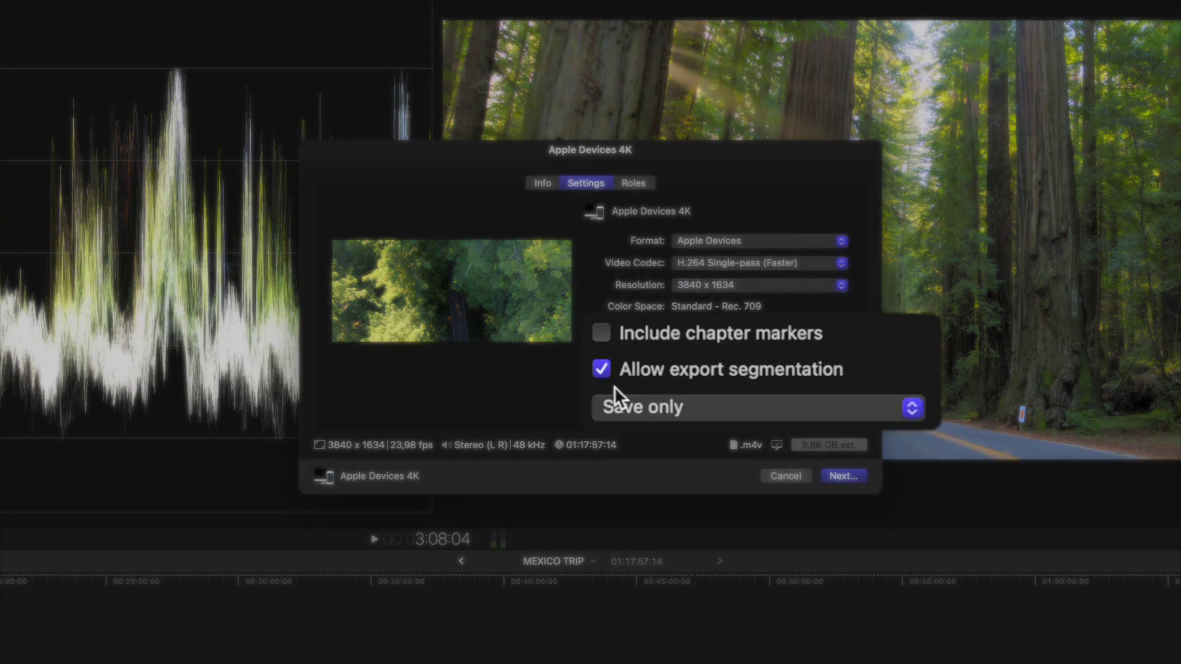
pyautogui.click(693, 370)
pyautogui.click(693, 370)
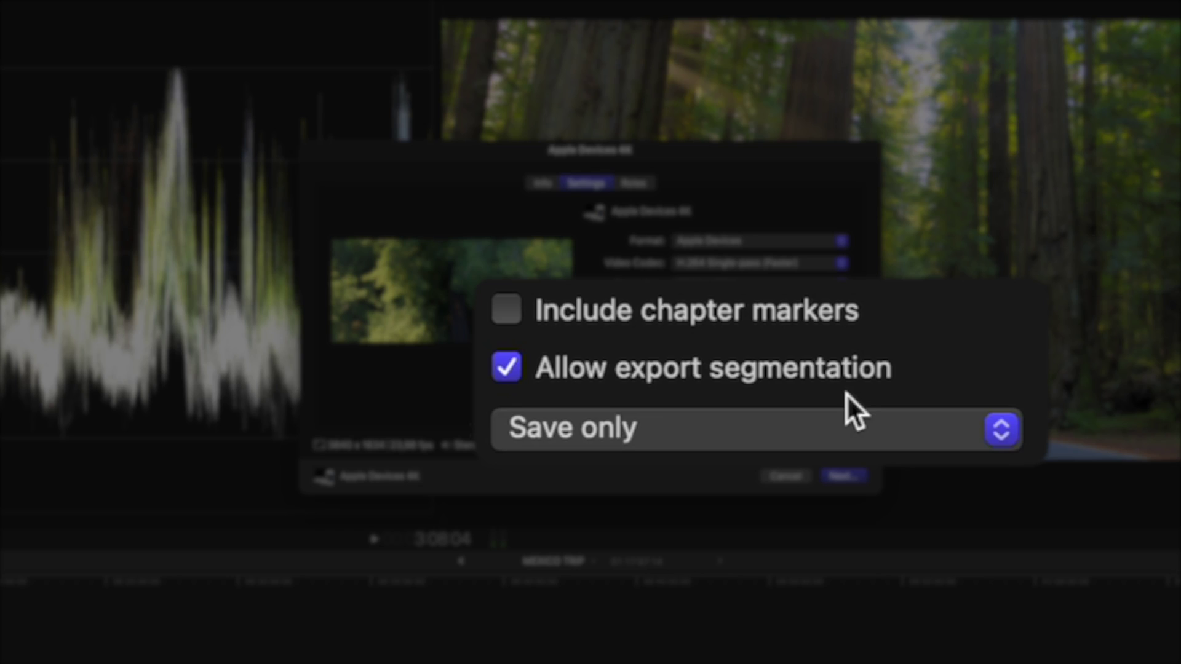